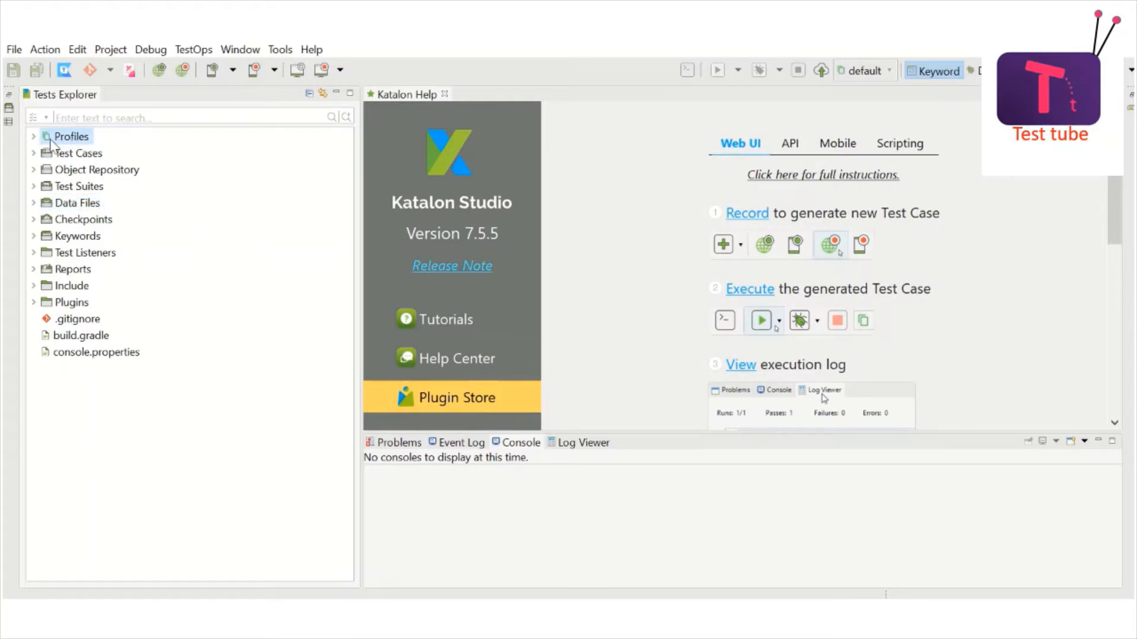
Step: Expand Profiles and click through the default, Integration Testing and UAT execution profiles
left_click(34, 137)
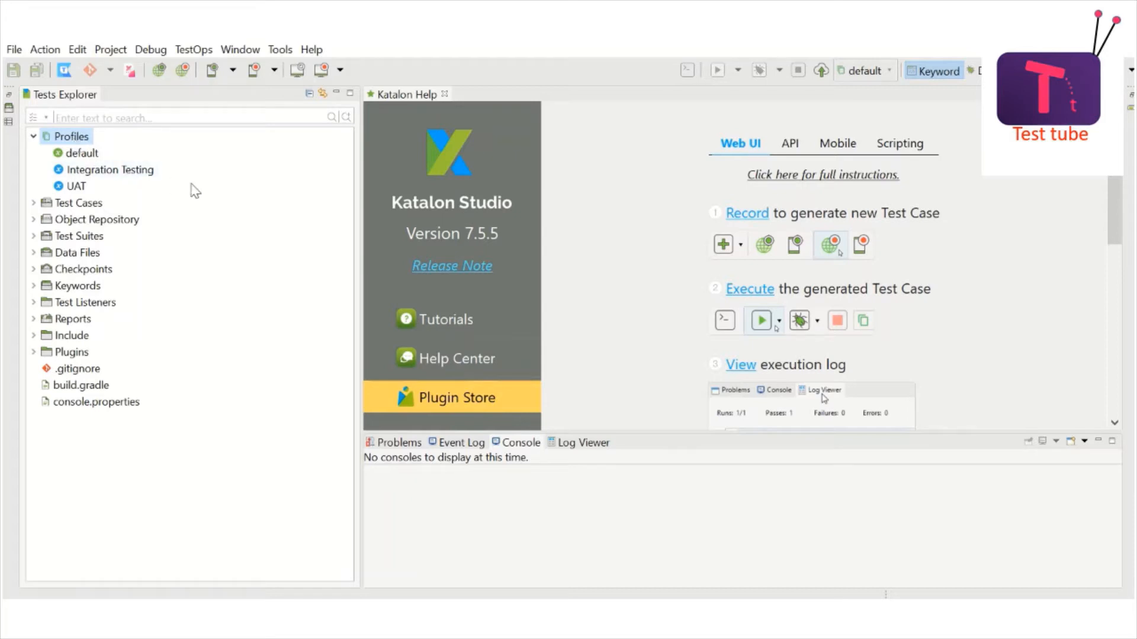
left_click(34, 137)
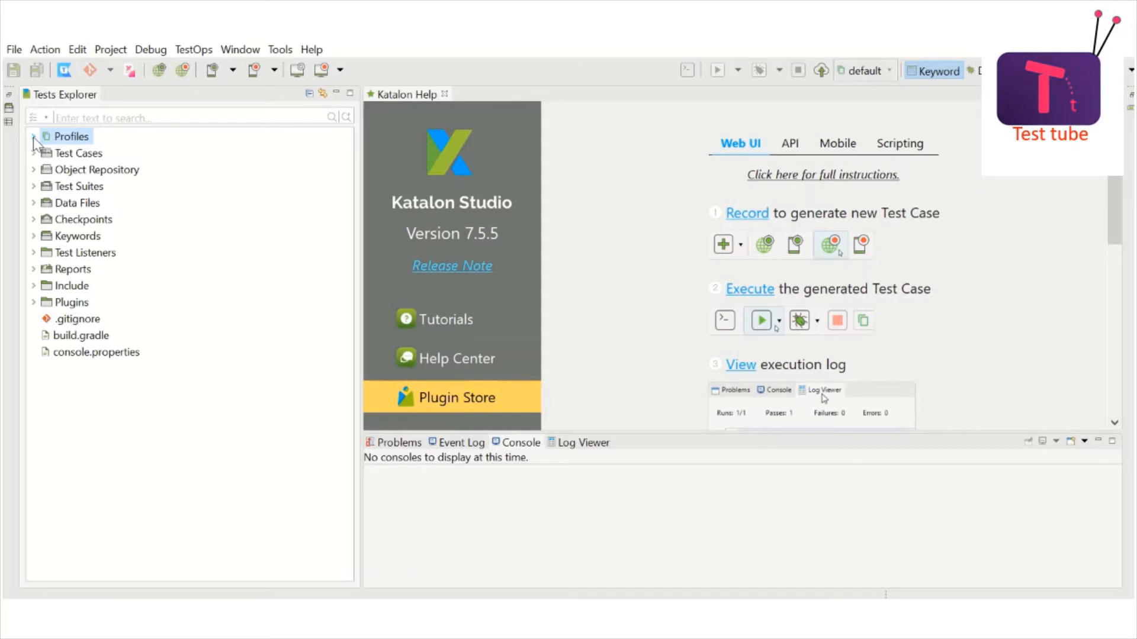
left_click(34, 137)
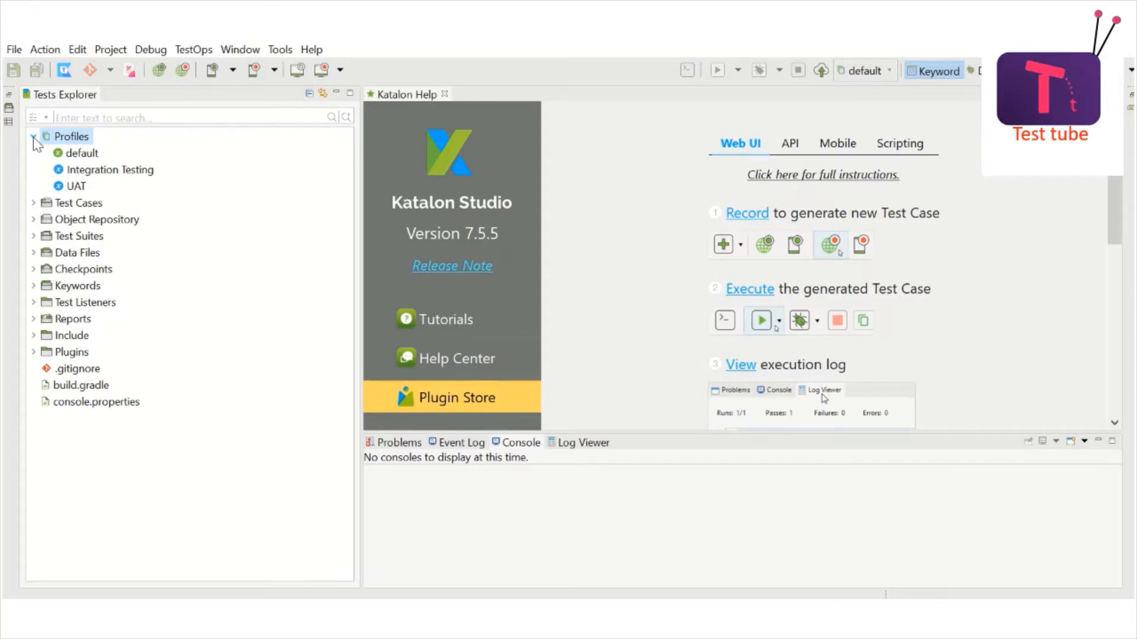
left_click(81, 157)
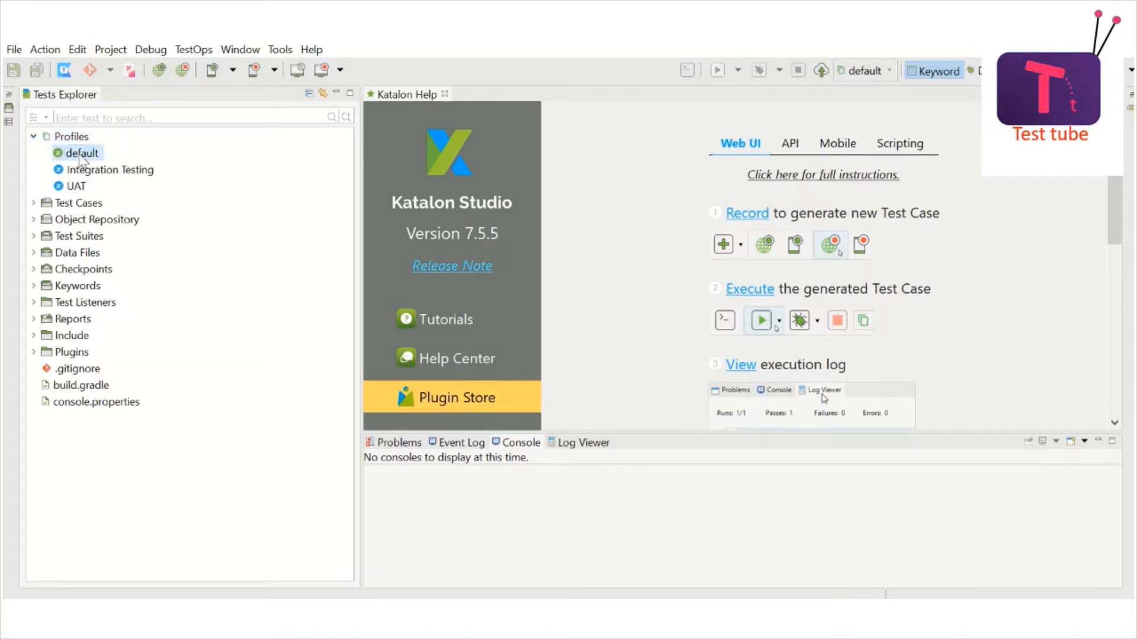
key("Down")
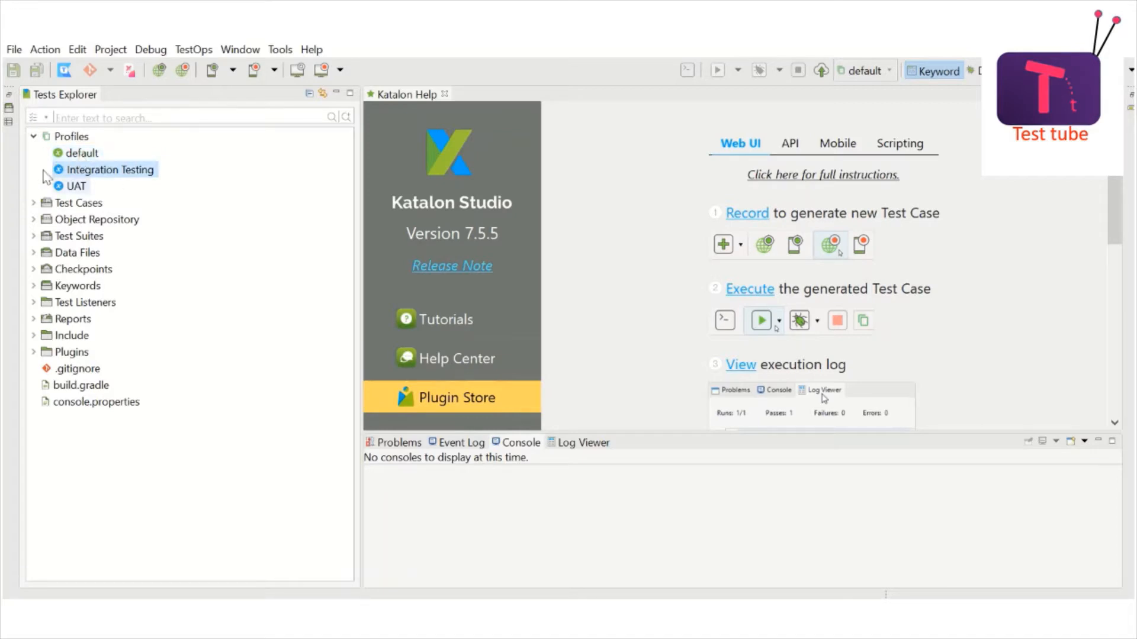
left_click(87, 158)
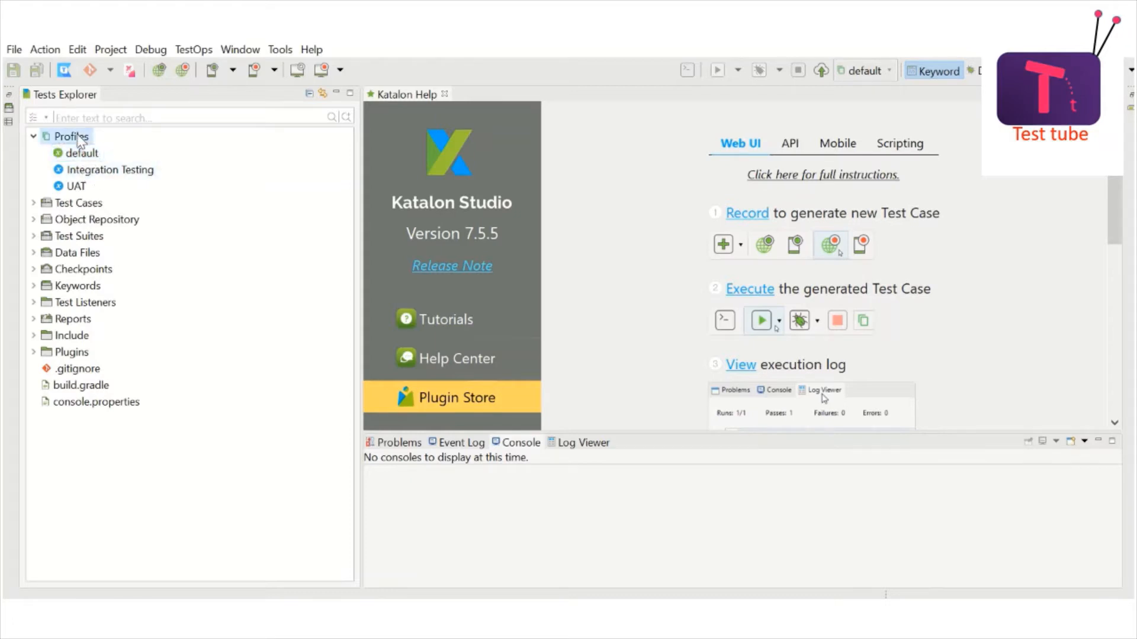
left_click(87, 171)
left_click(76, 187)
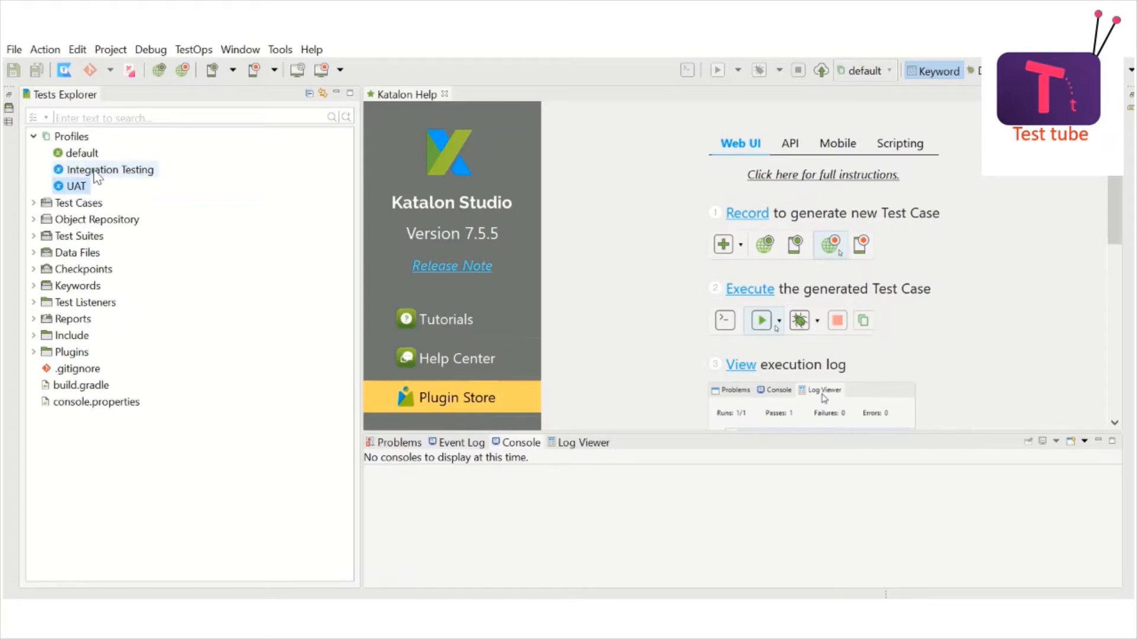
left_click(94, 171)
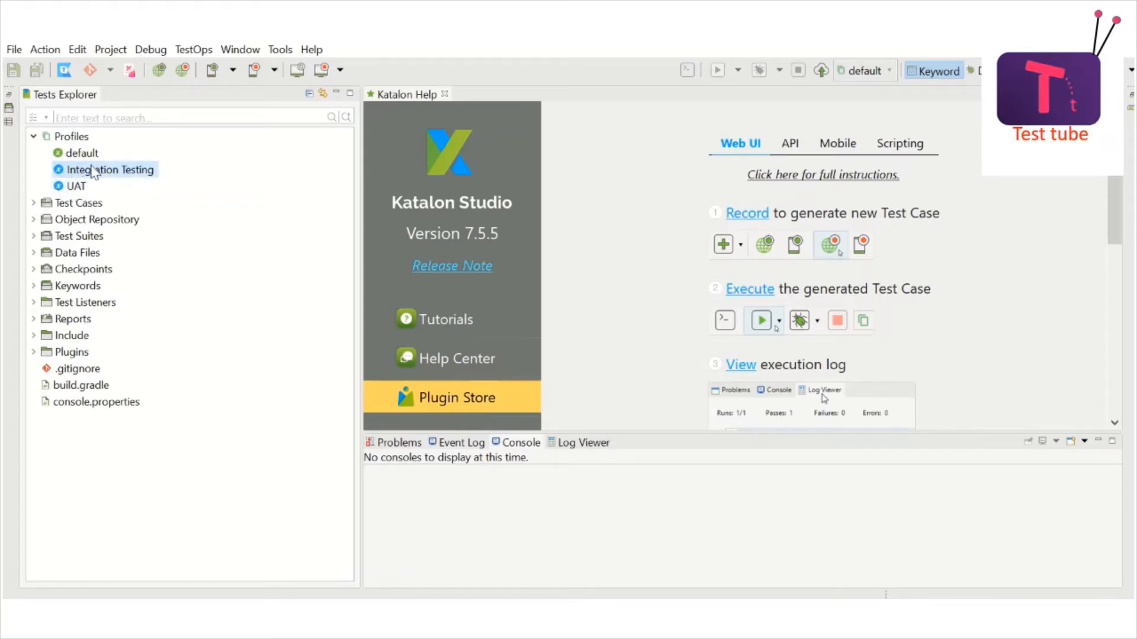
left_click(76, 140)
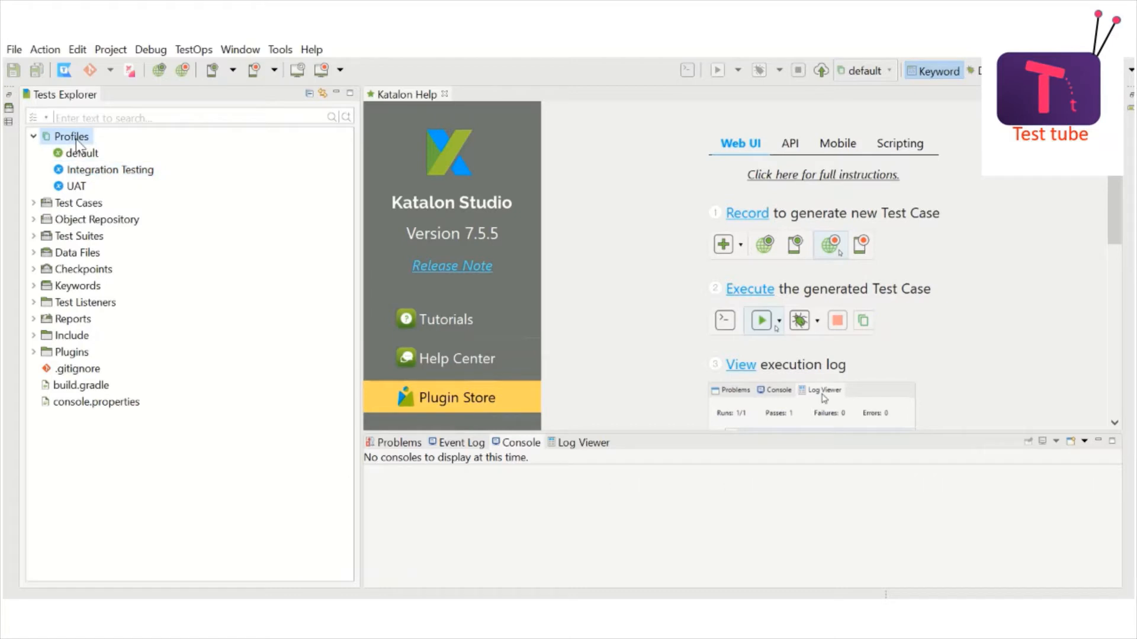
right_click(75, 140)
mouse_move(198, 152)
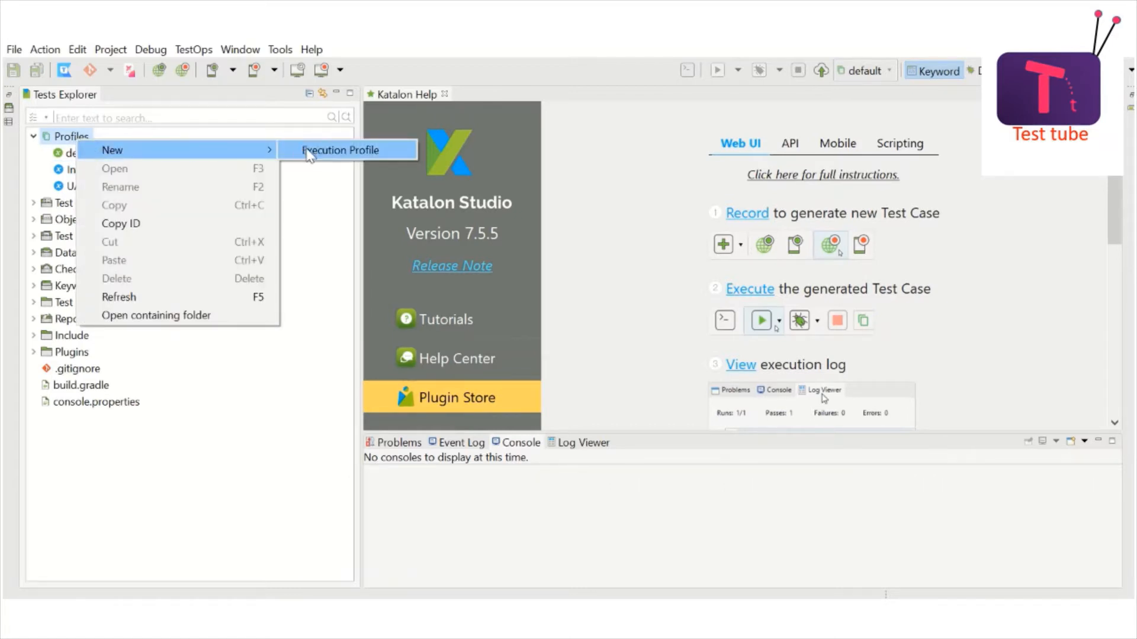
left_click(325, 151)
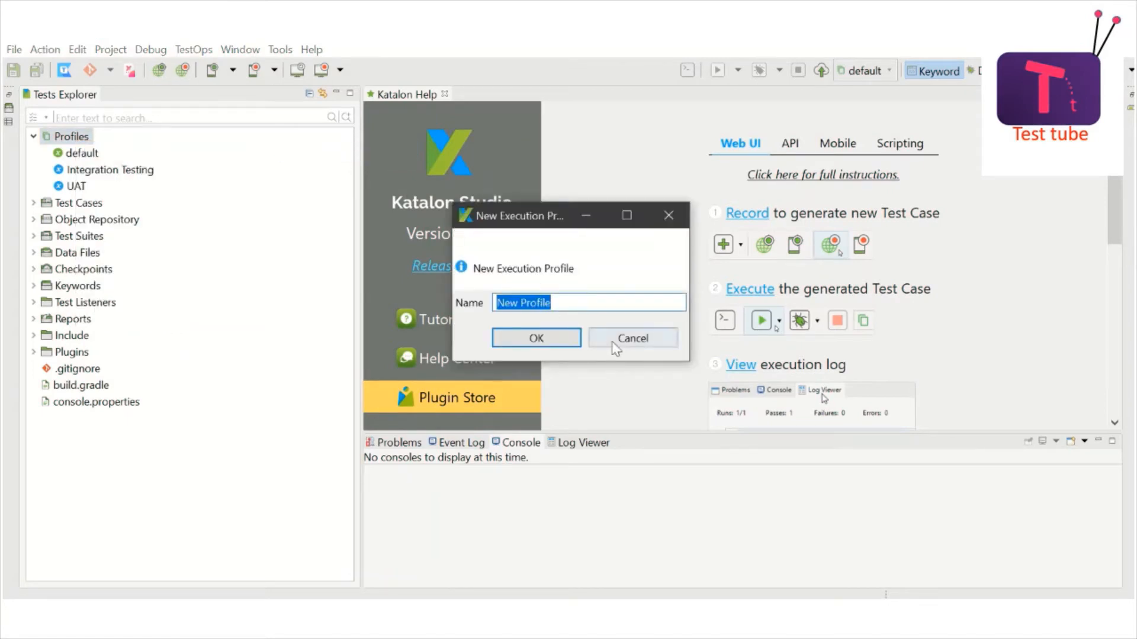
left_click(634, 341)
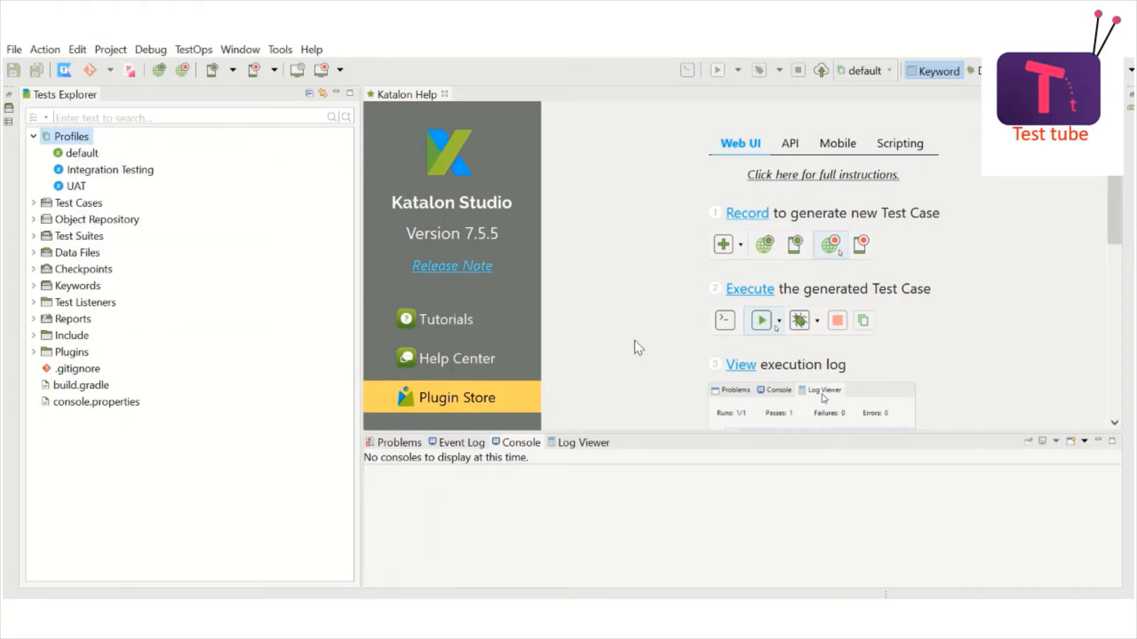
left_click(89, 154)
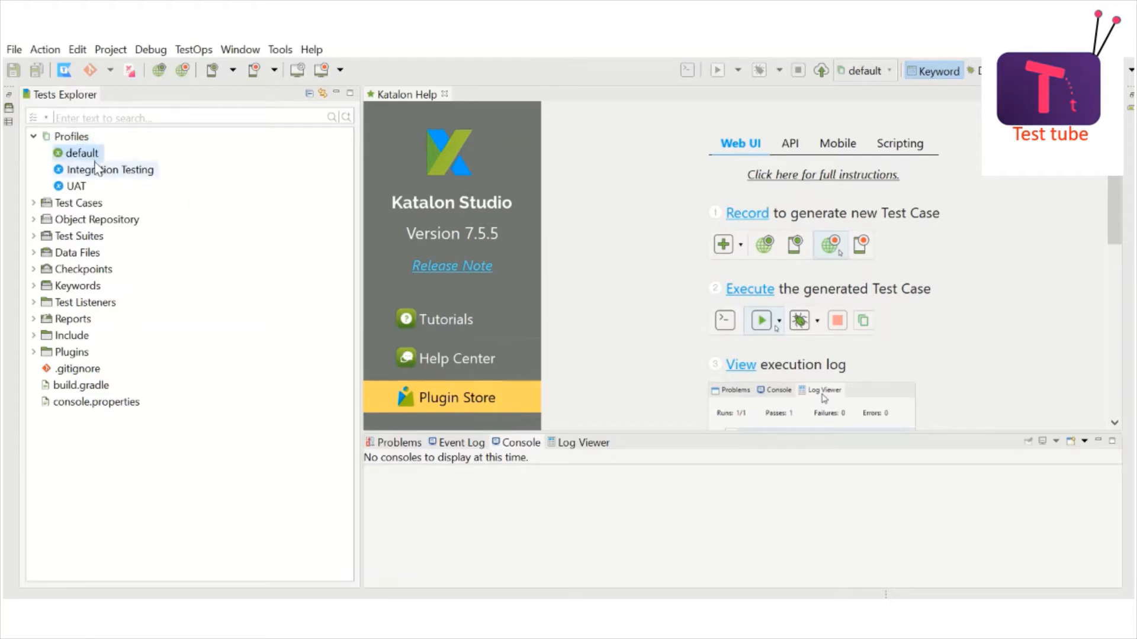
left_click(96, 169)
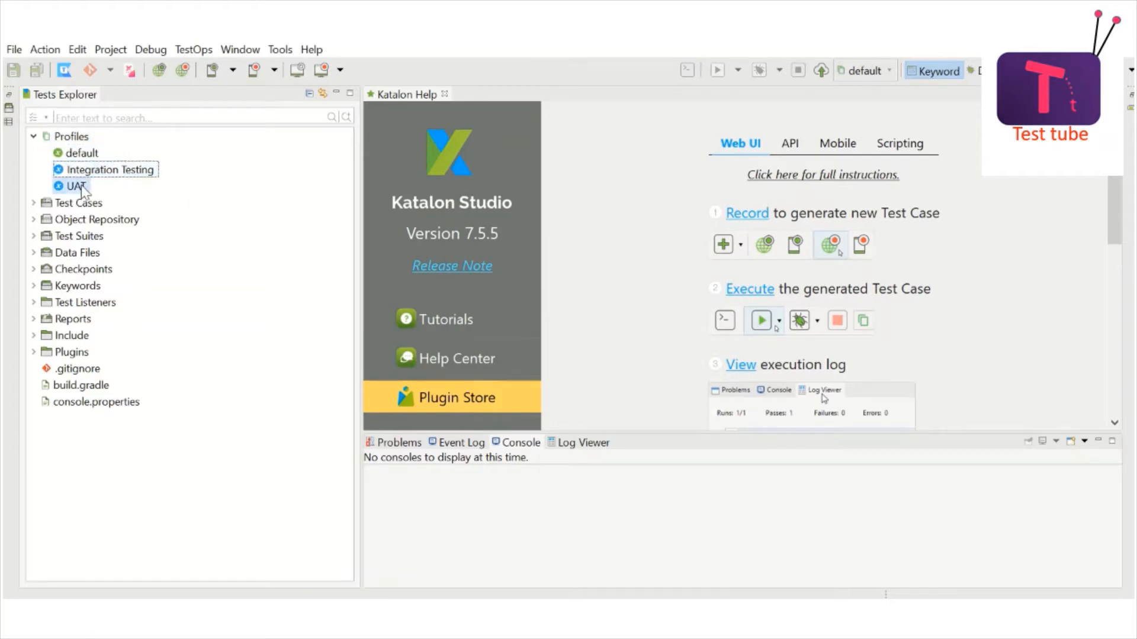
left_click(81, 186)
left_click(106, 171)
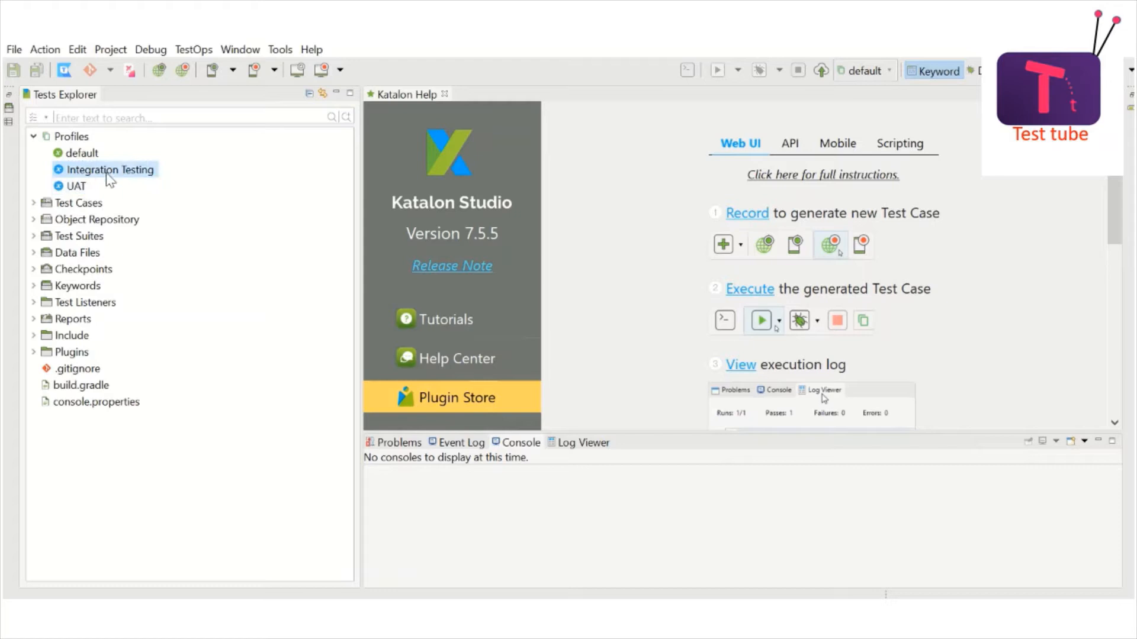
left_click(75, 187)
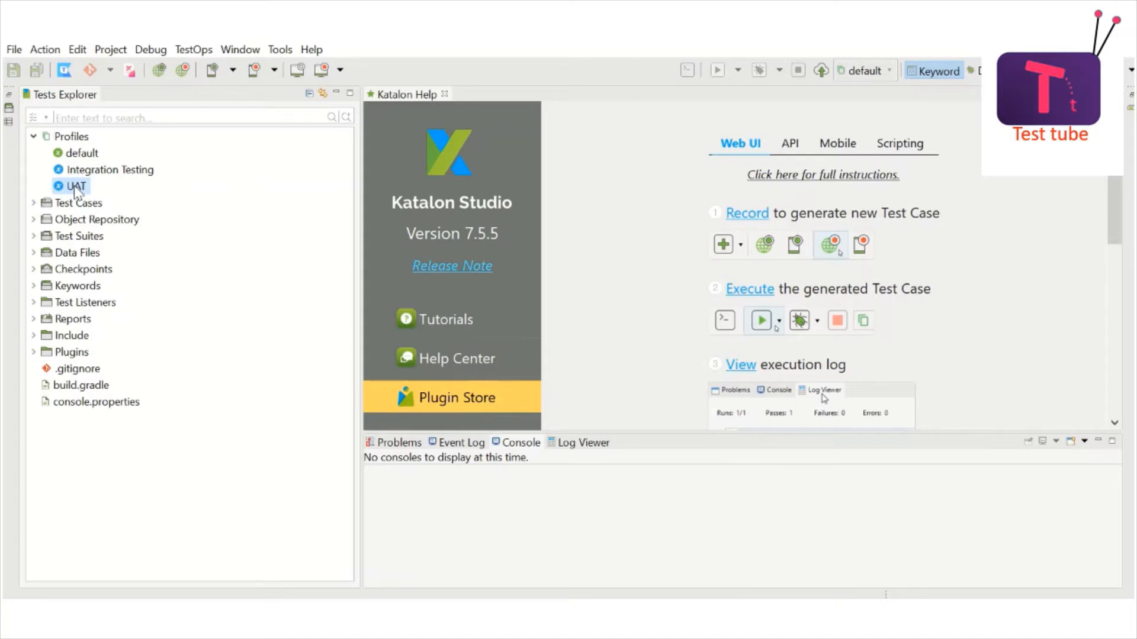
Step: Expand Test Cases and select the Add objects manually_Test test case
left_click(33, 203)
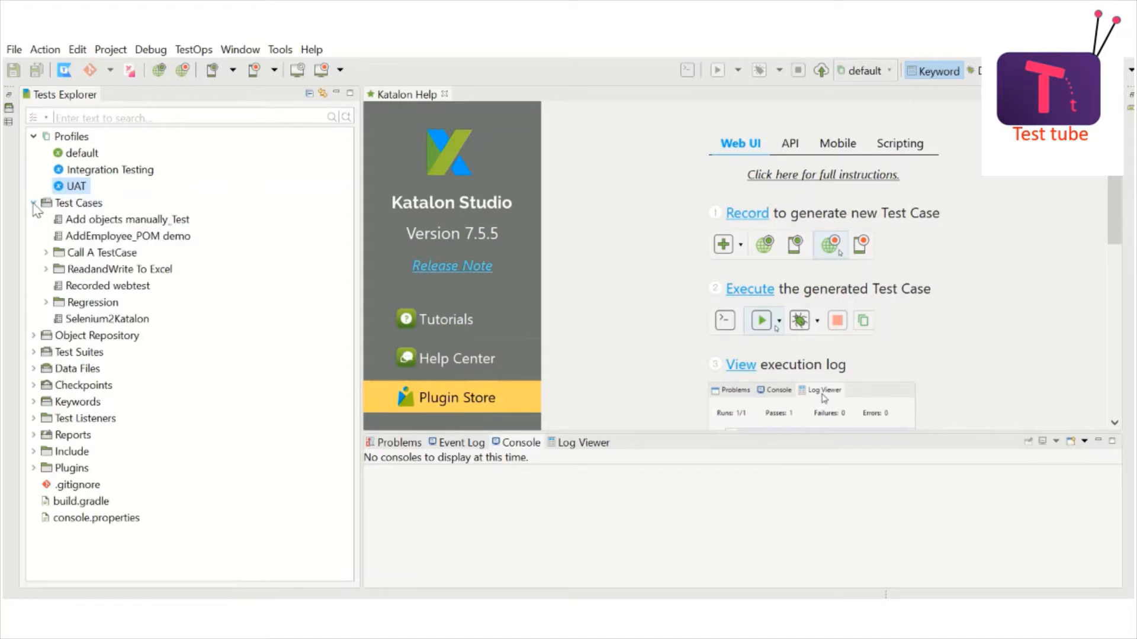
left_click(108, 219)
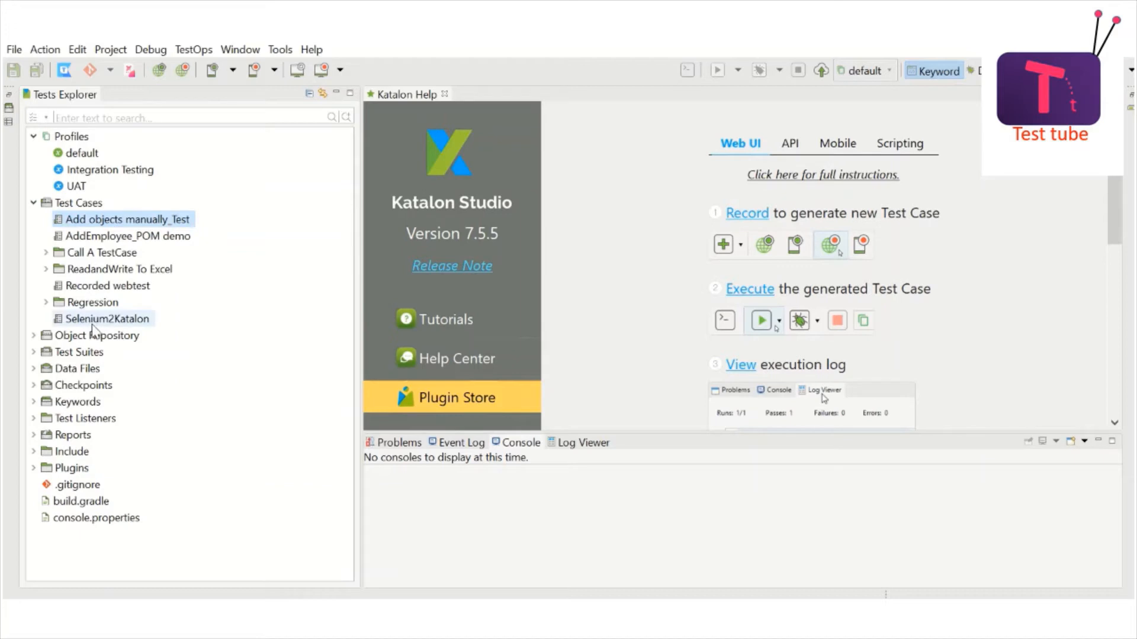
Step: Open the Integration Testing profile to show its url, username, password and path variables
left_click(104, 237)
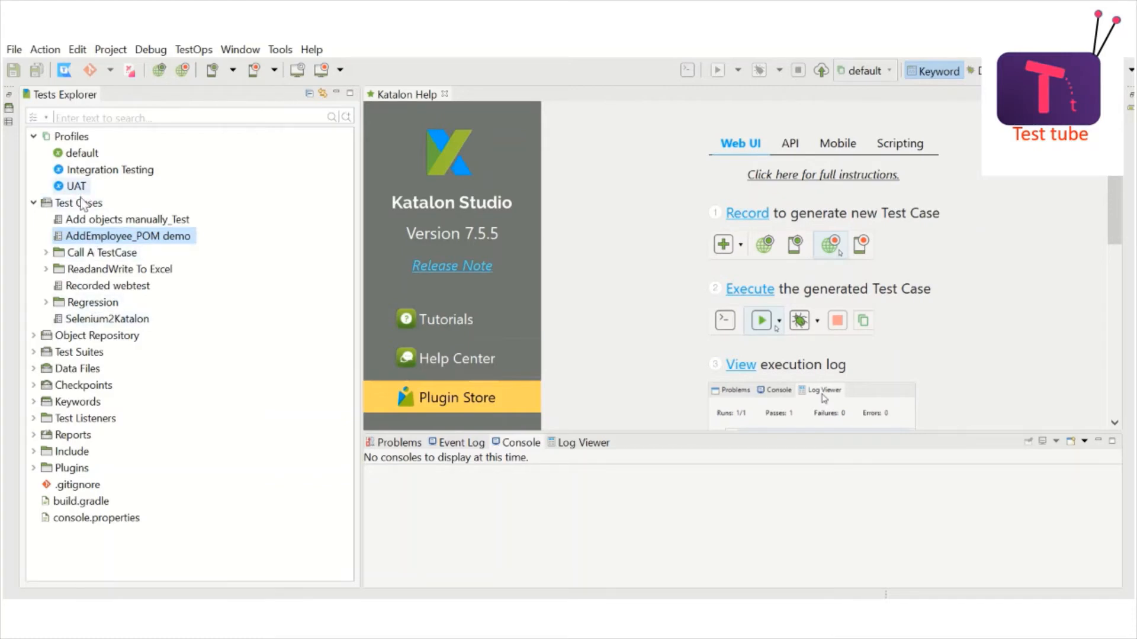
left_click(88, 221)
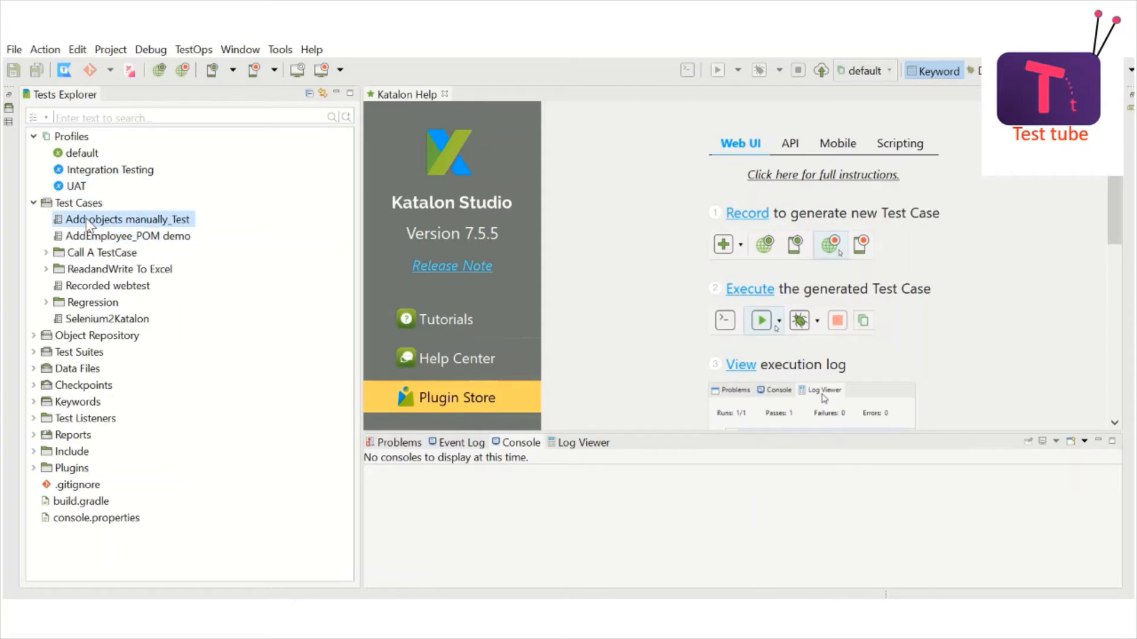
double_click(95, 172)
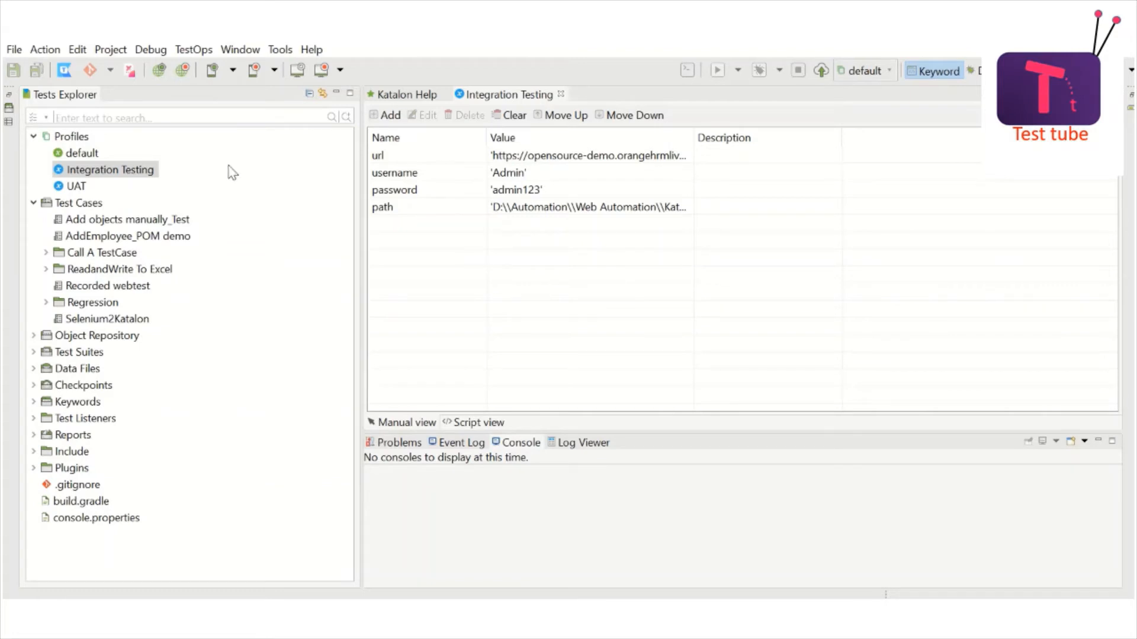
Step: Open UAT, compare it with Integration Testing's path and username variables, and end on UAT
double_click(82, 187)
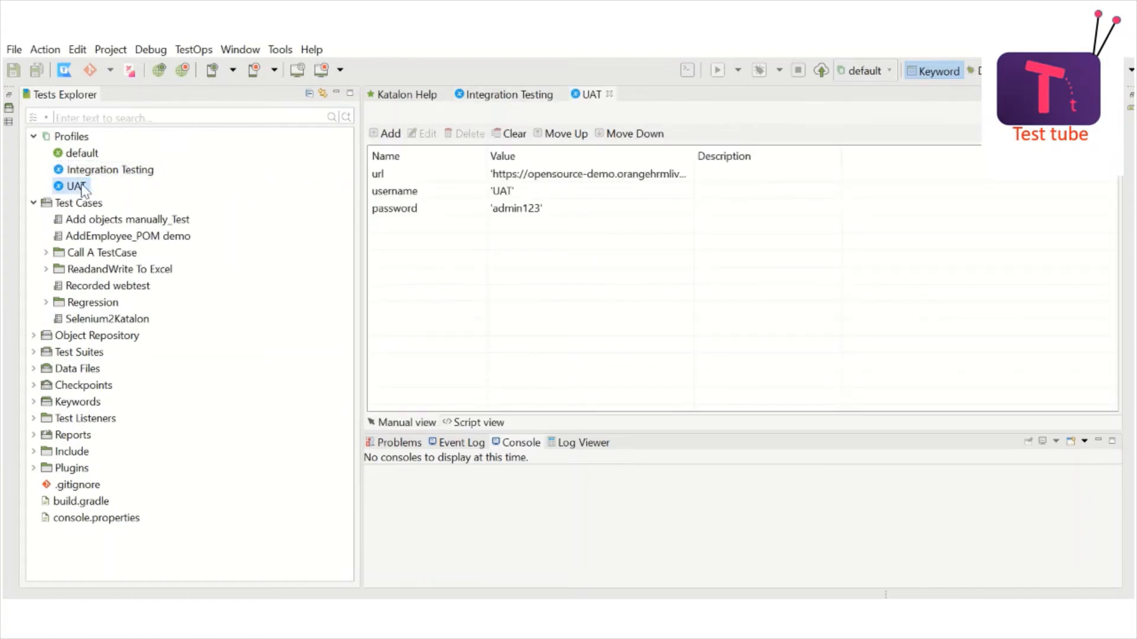
left_click(491, 98)
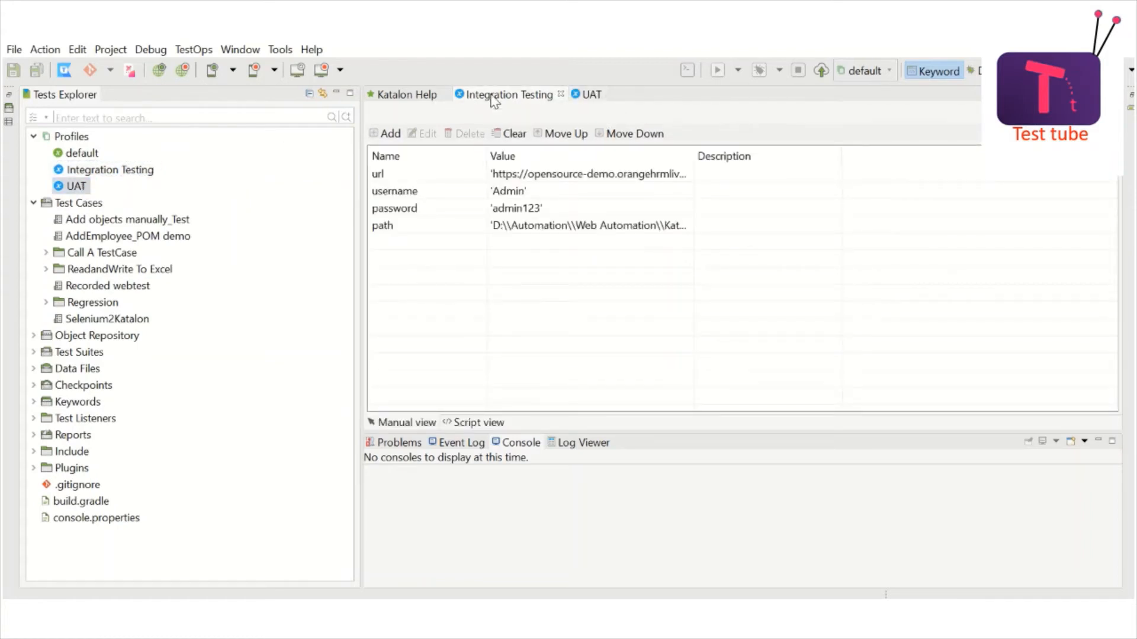
left_click(410, 234)
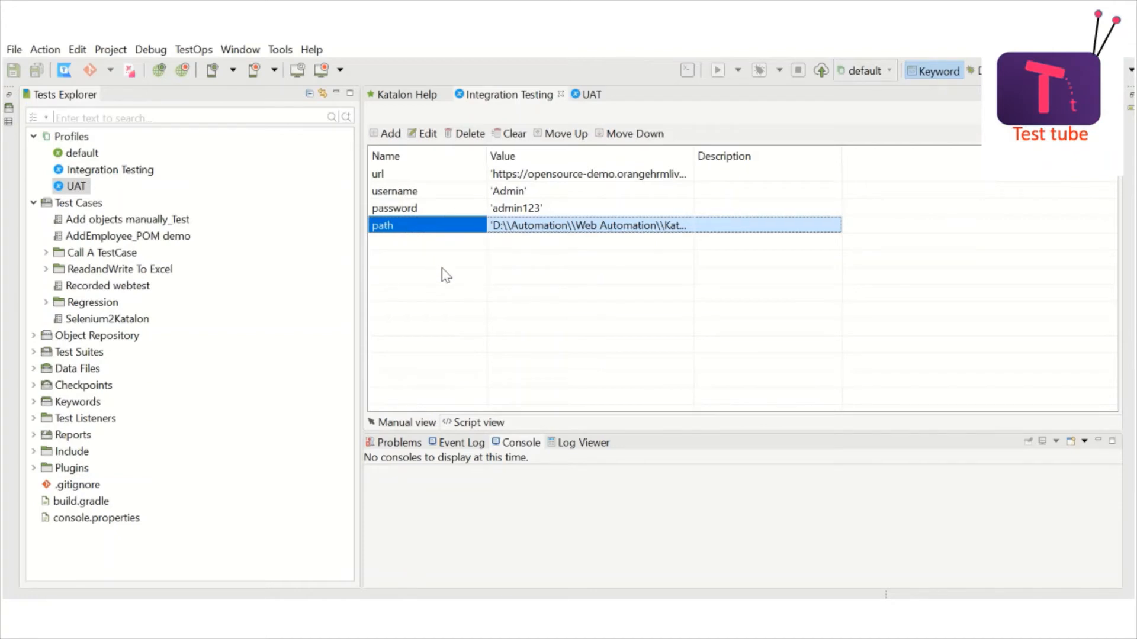
left_click(446, 193)
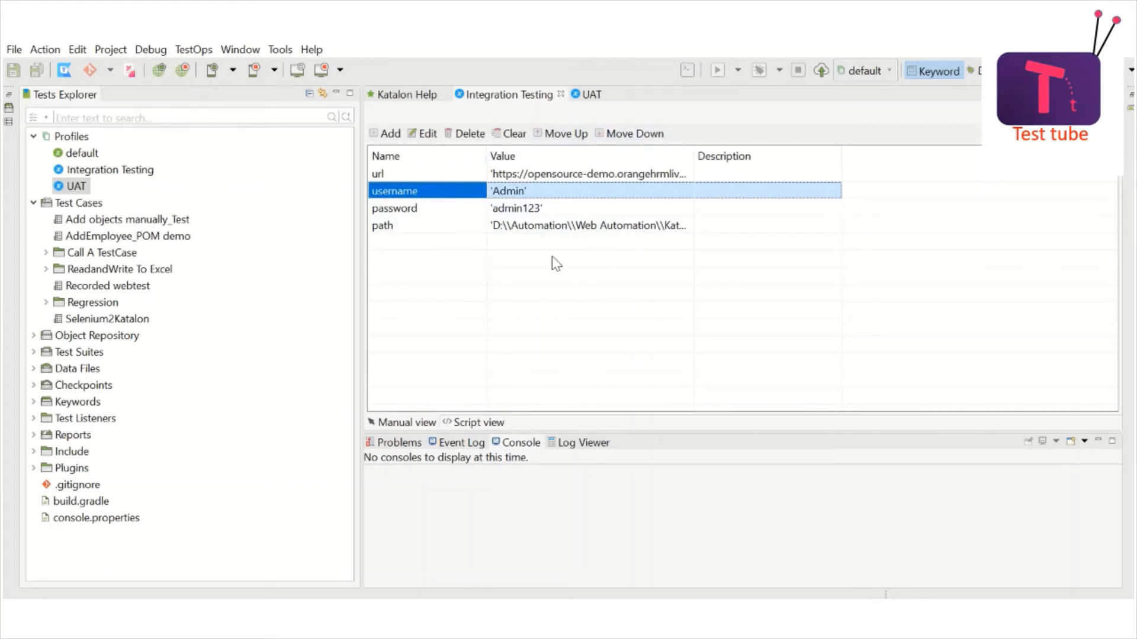
left_click(591, 96)
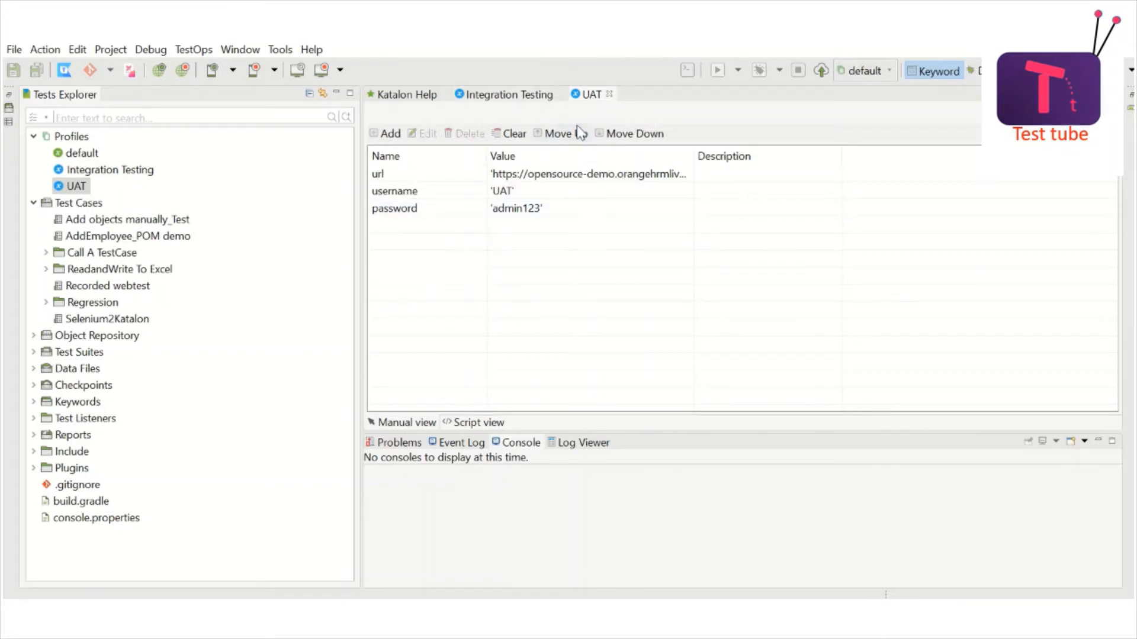
left_click(520, 94)
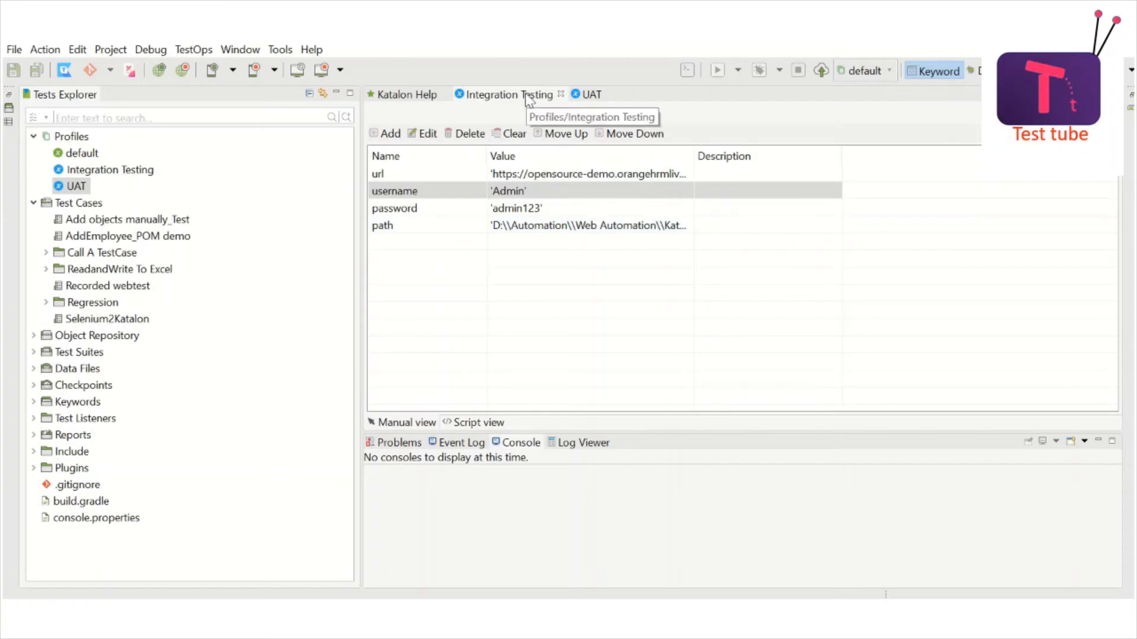
left_click(584, 94)
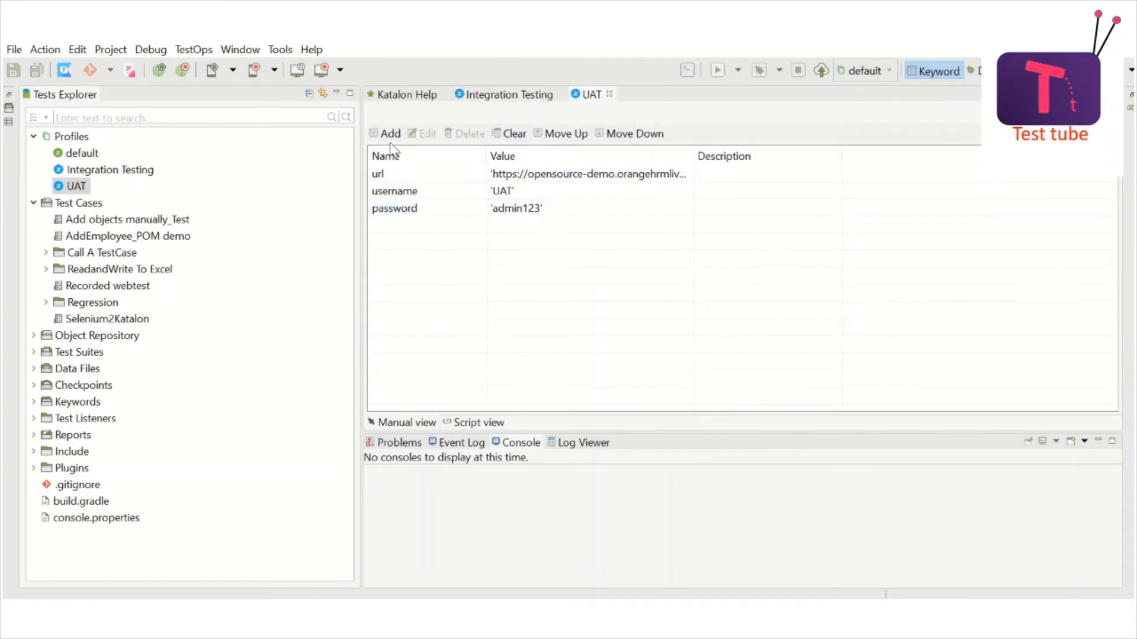
Step: Add and save an empty 'path' variable in UAT, then view Integration Testing's D:\Automation path
left_click(390, 134)
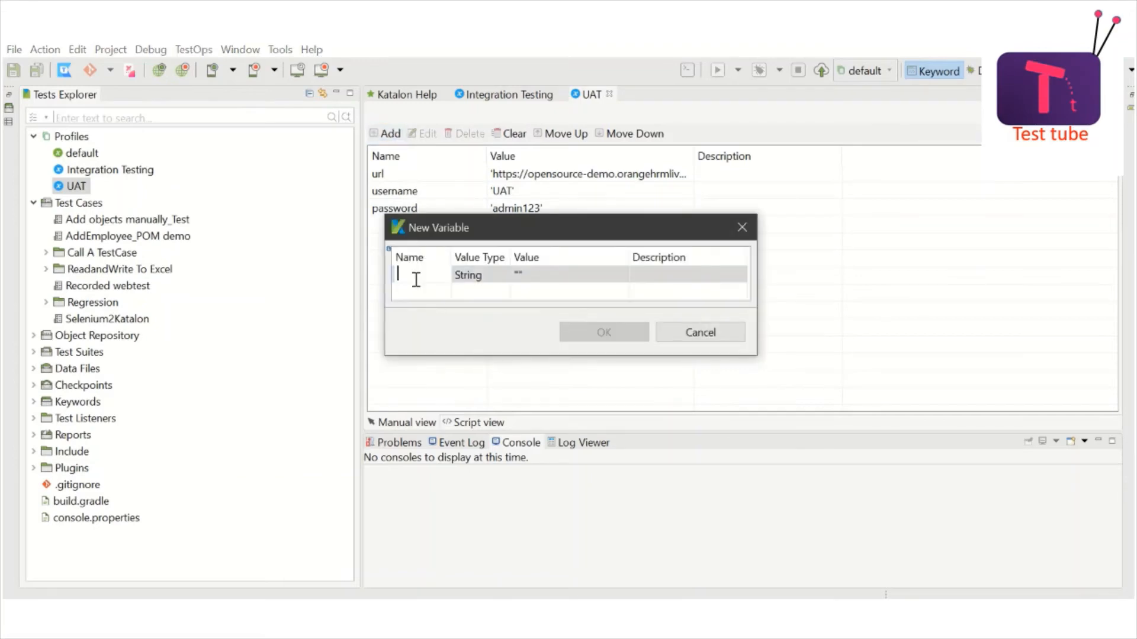
type("path")
left_click(569, 275)
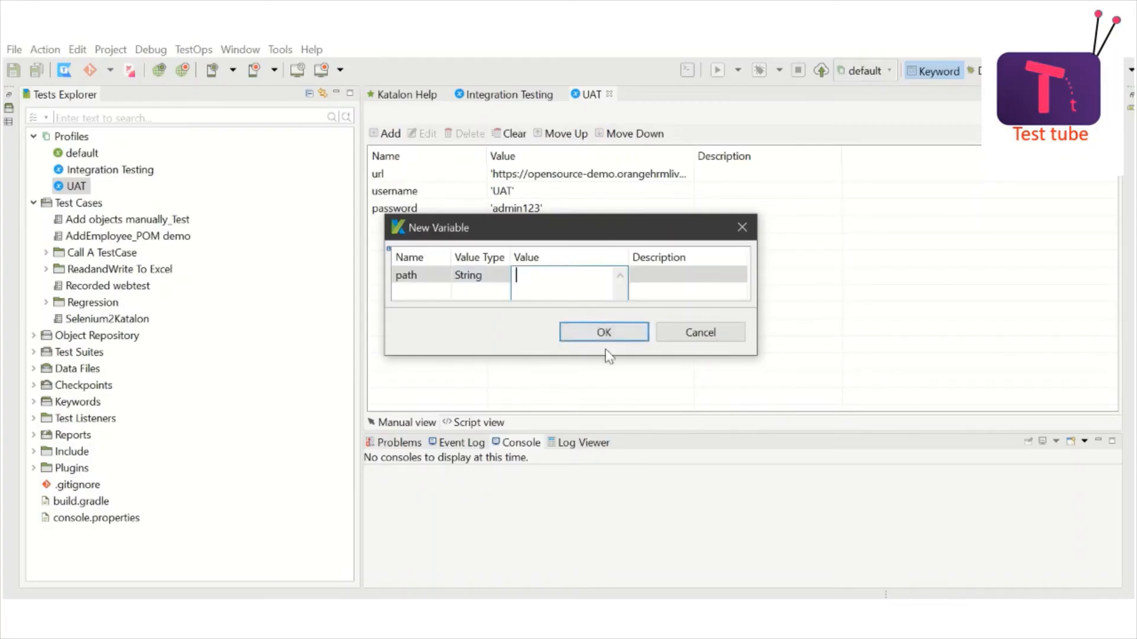
left_click(604, 332)
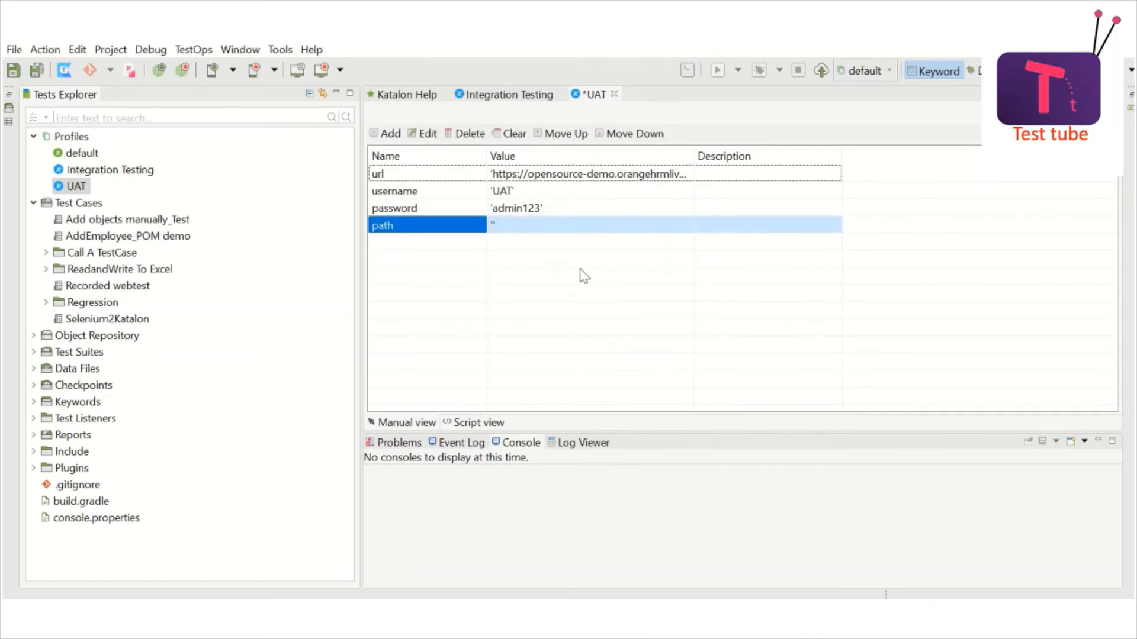
key("ctrl+s")
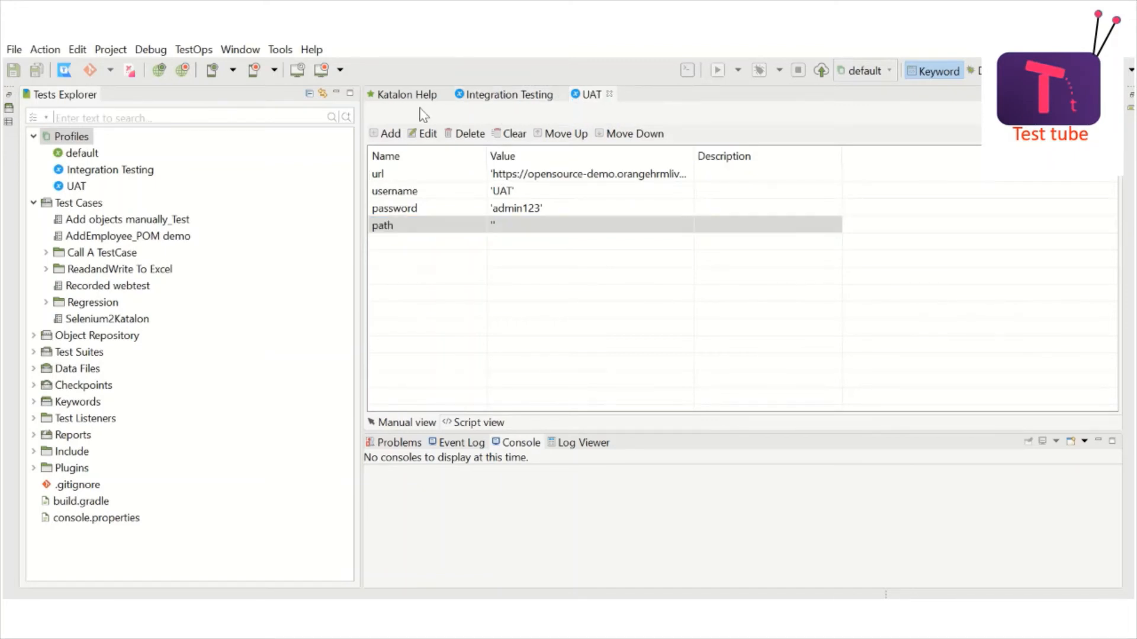
left_click(502, 96)
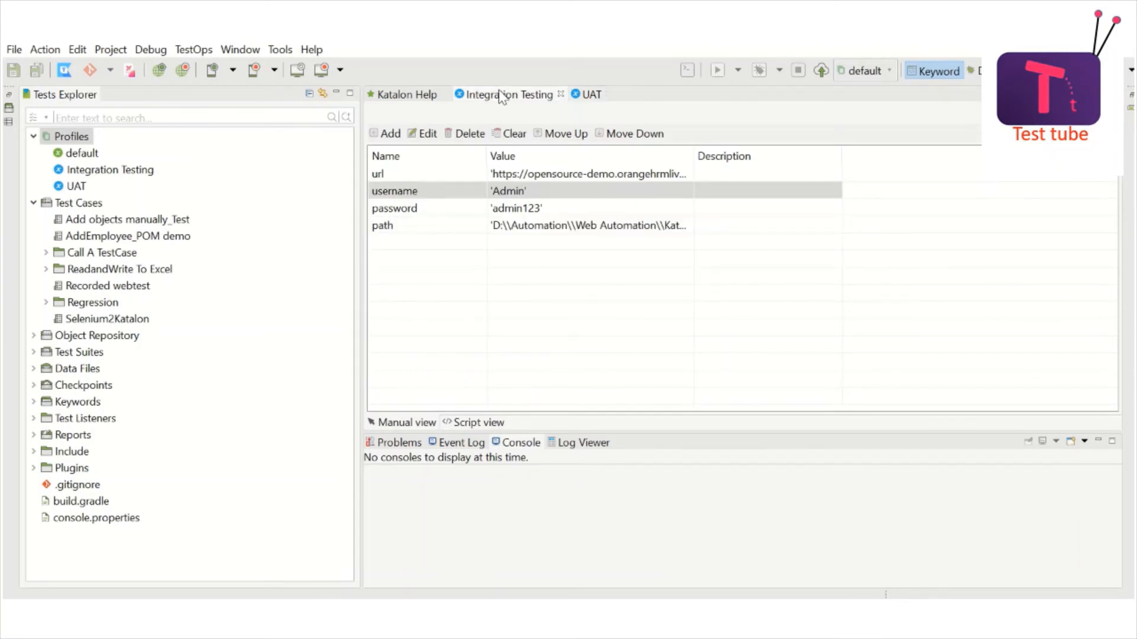
left_click(563, 230)
double_click(516, 209)
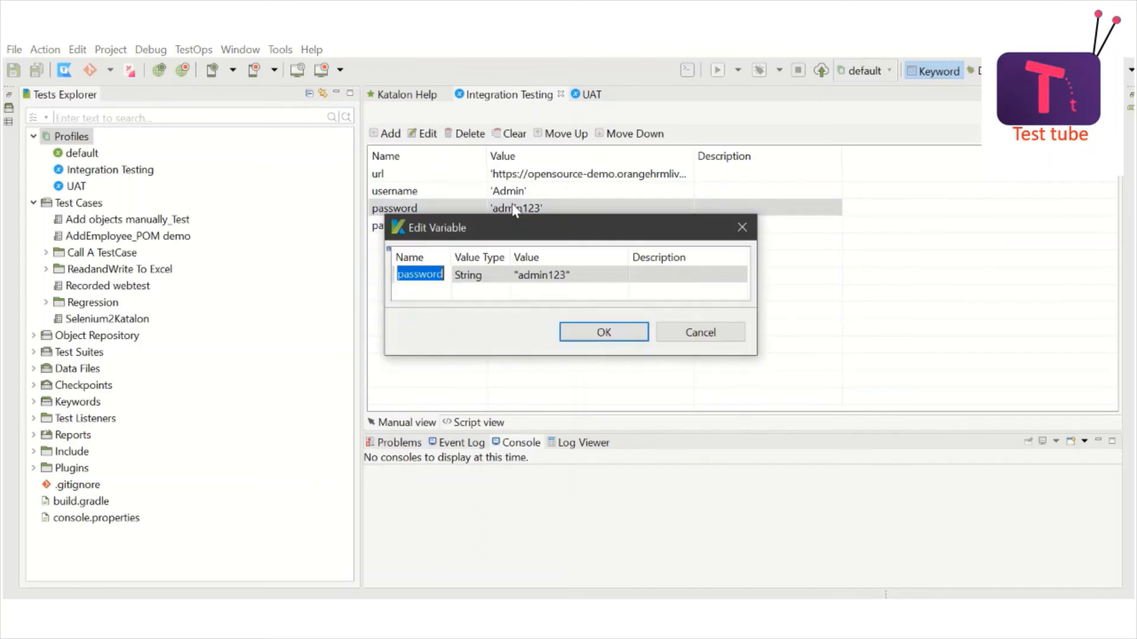
left_click(699, 332)
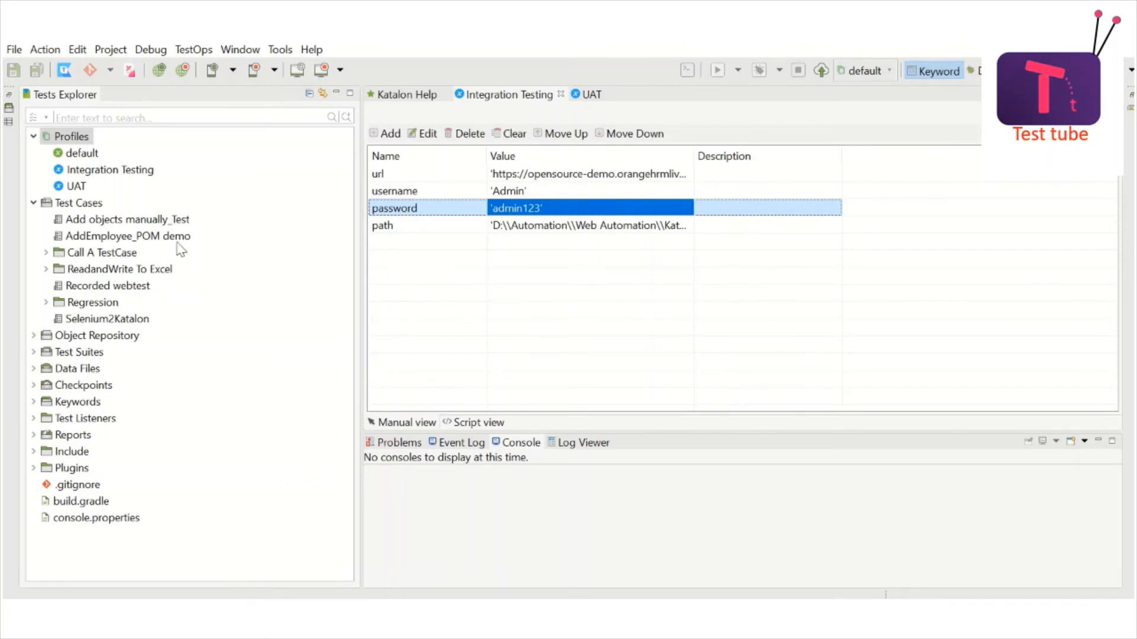
left_click(165, 223)
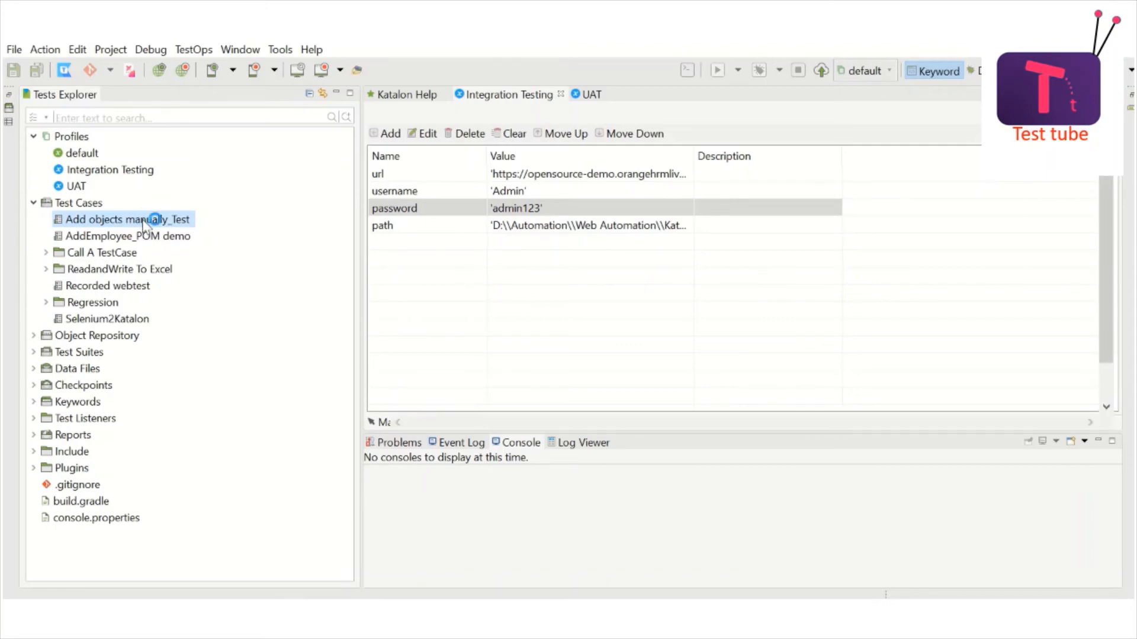
Step: Open Add objects manually_Test as script and find the openBrowser(GlobalVariable.url) line
double_click(148, 219)
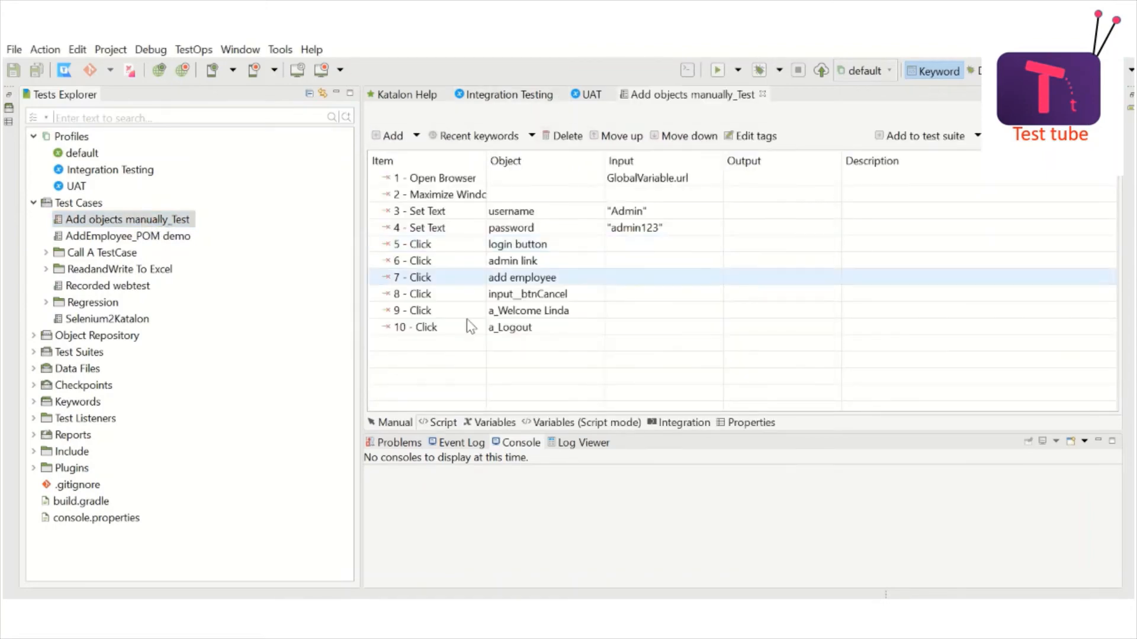
left_click(438, 424)
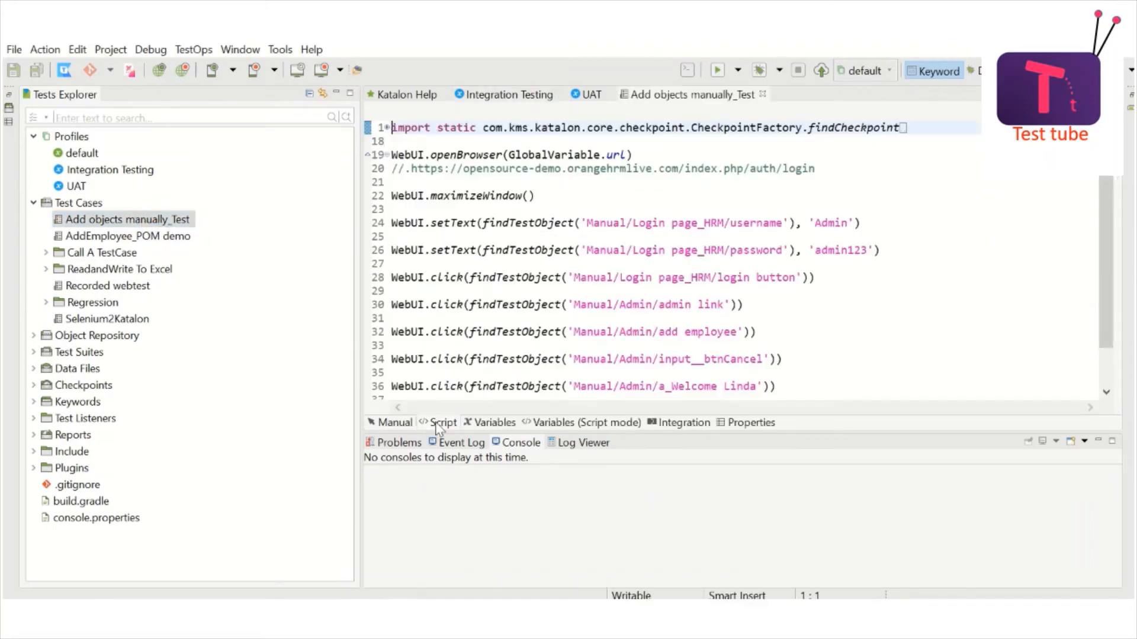
left_click(685, 194)
left_click(640, 154)
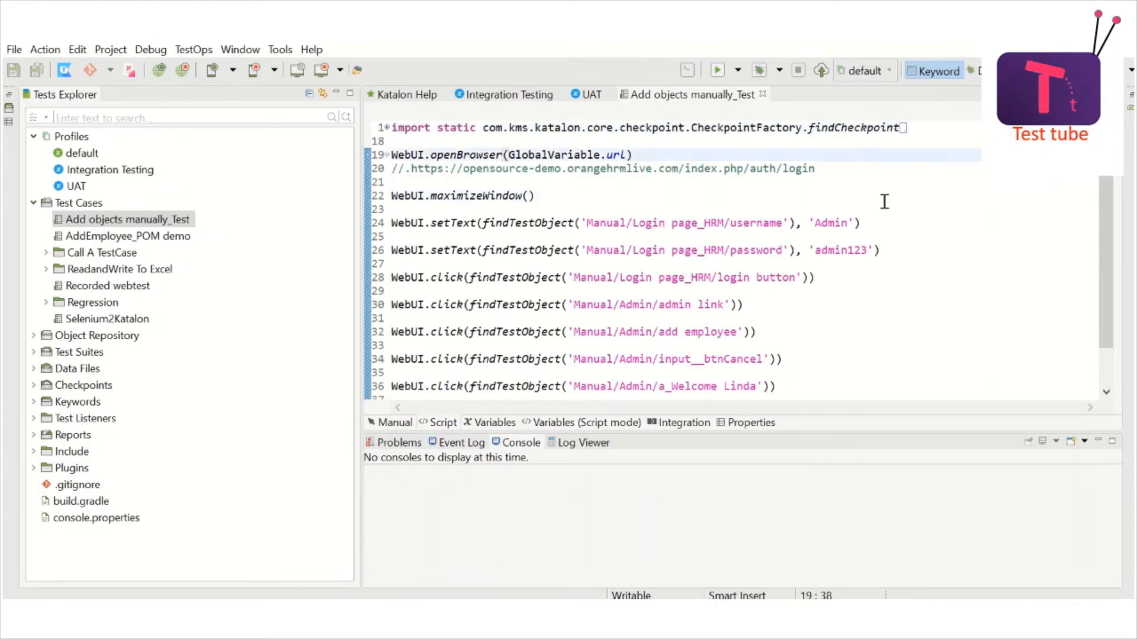
left_click_drag(1100, 190, 1112, 165)
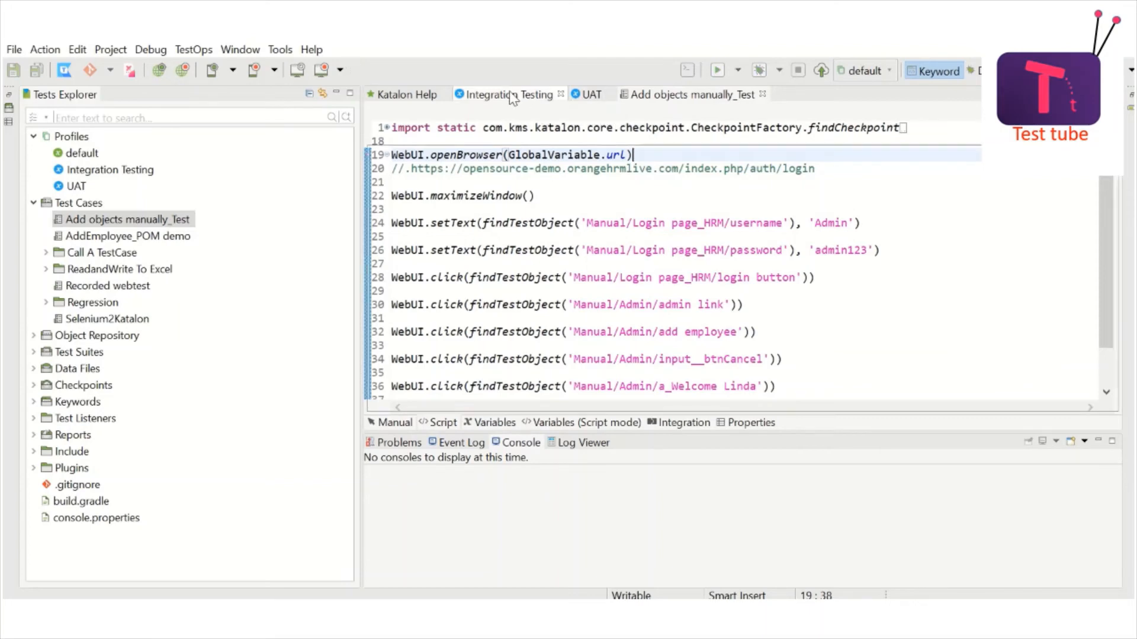
Step: Compare with Integration Testing's url, then show the execution profile list
left_click(511, 96)
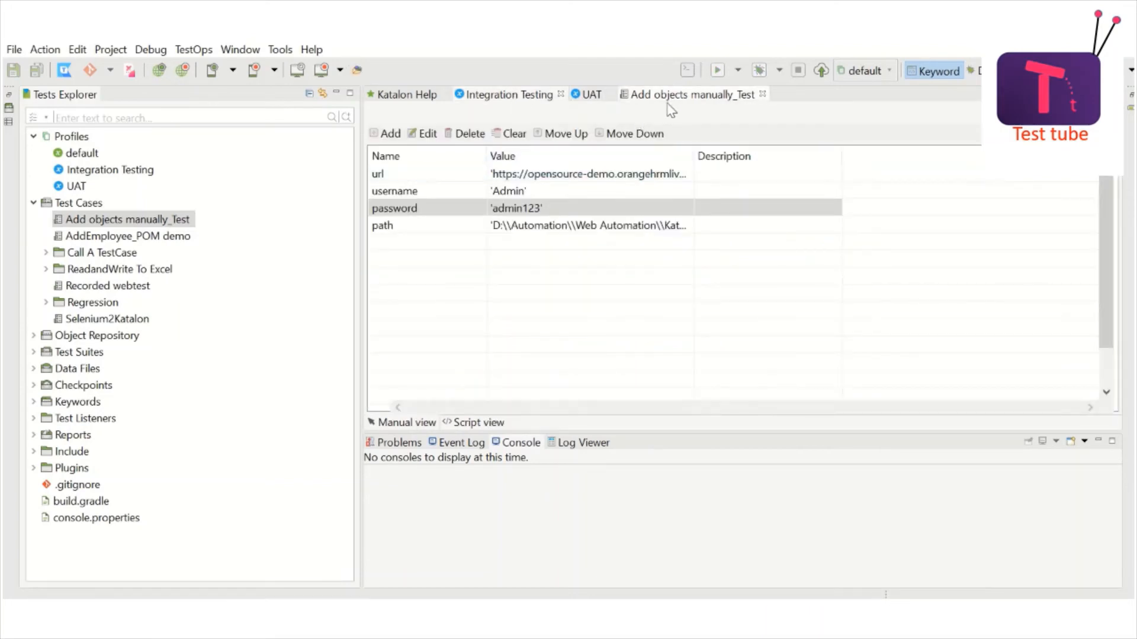
left_click(668, 104)
left_click(708, 188)
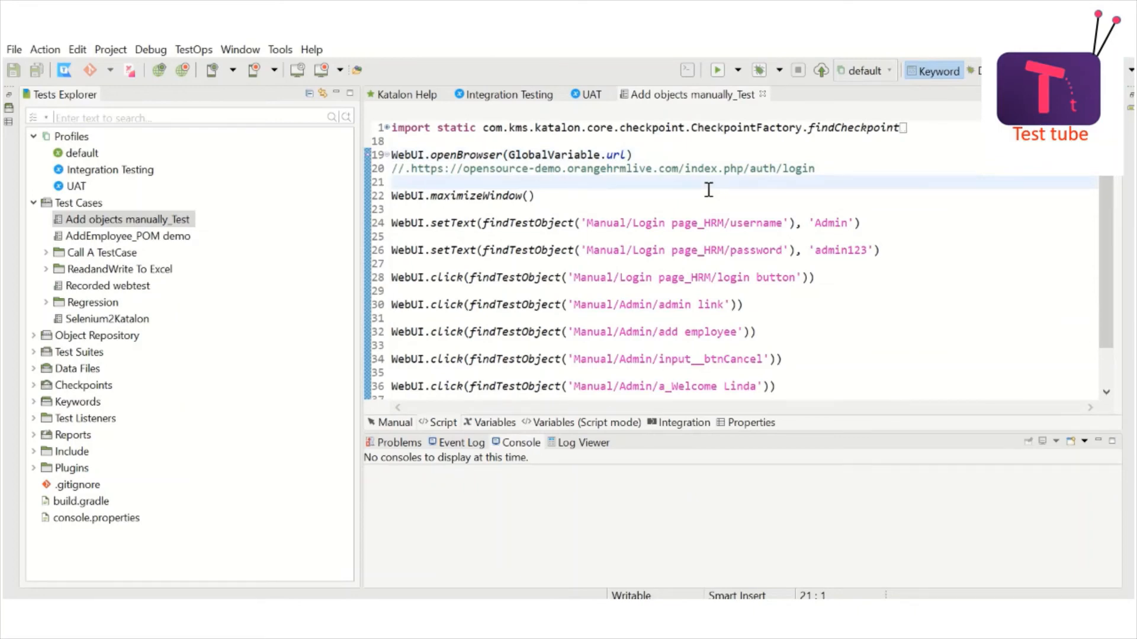
left_click(891, 72)
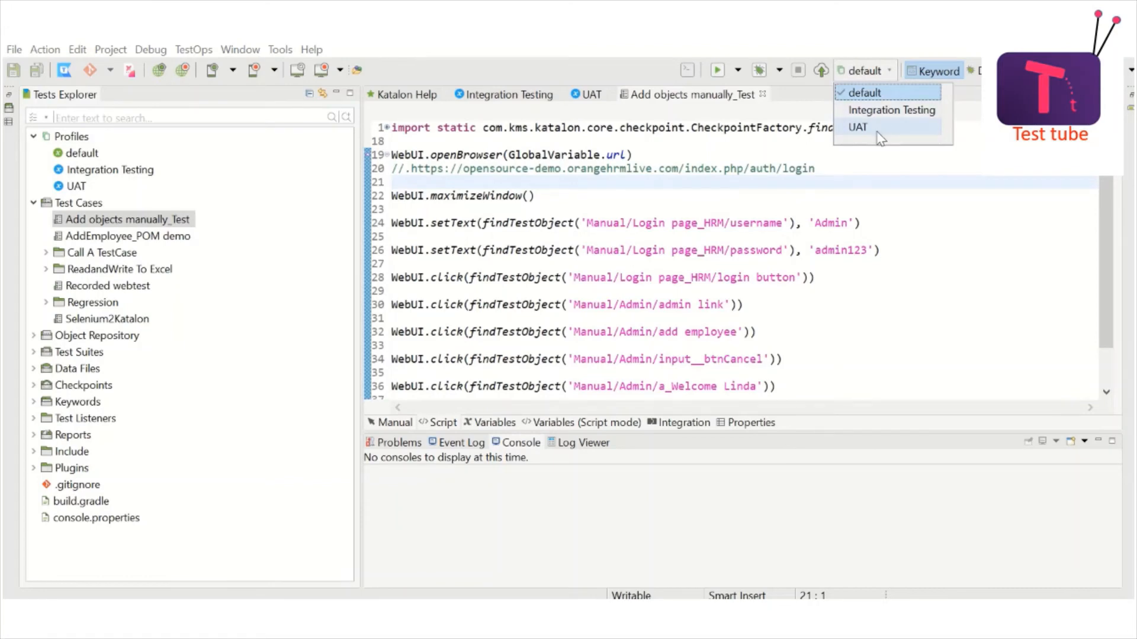
Step: Select Integration Testing as execution profile, check its OrangeHRM url, then show UAT's variables
left_click(883, 111)
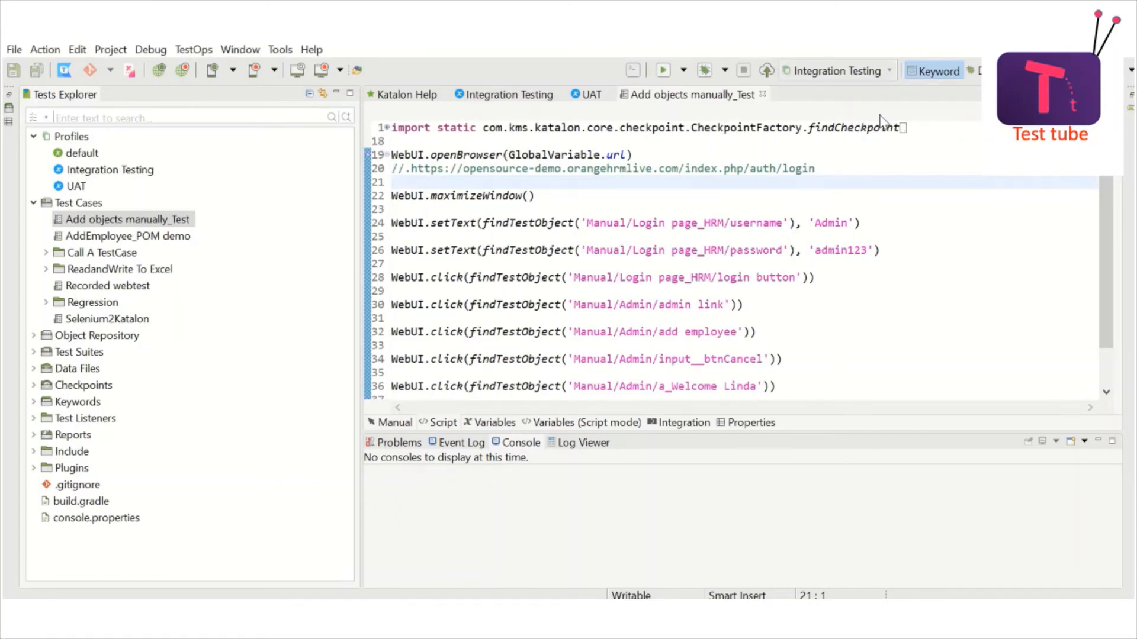
left_click(866, 159)
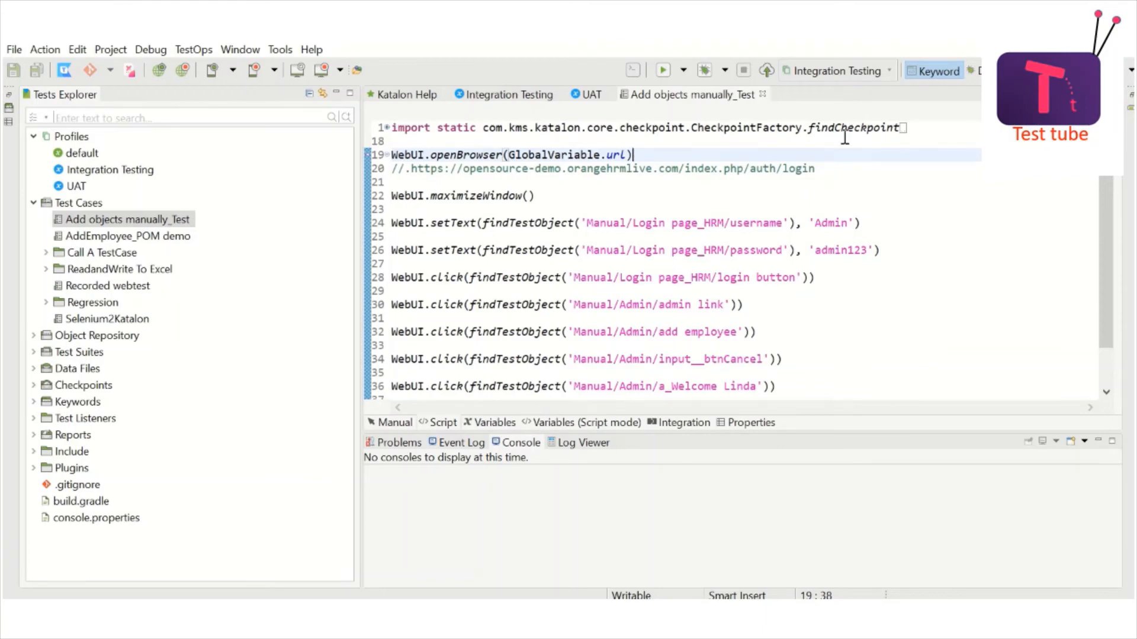
left_click(533, 98)
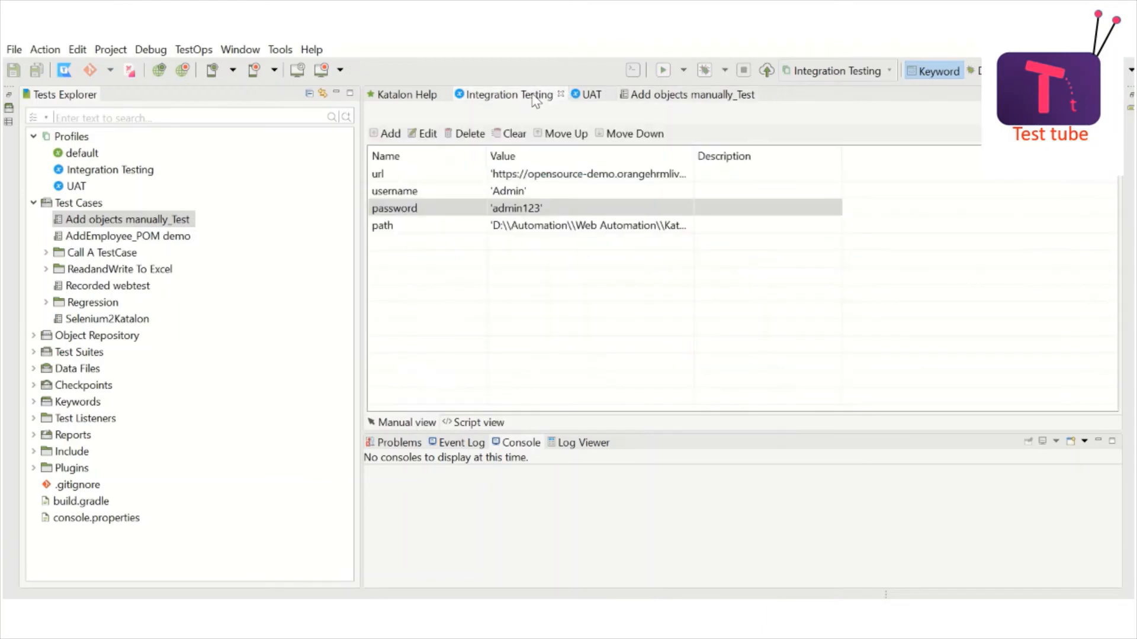
left_click(608, 177)
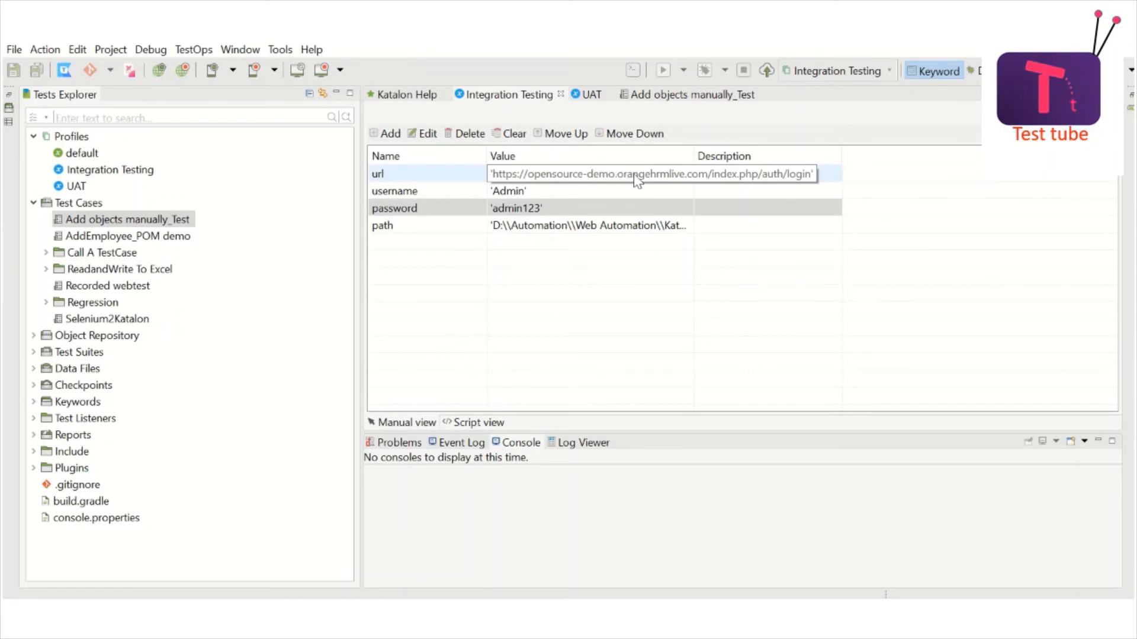
left_click(698, 96)
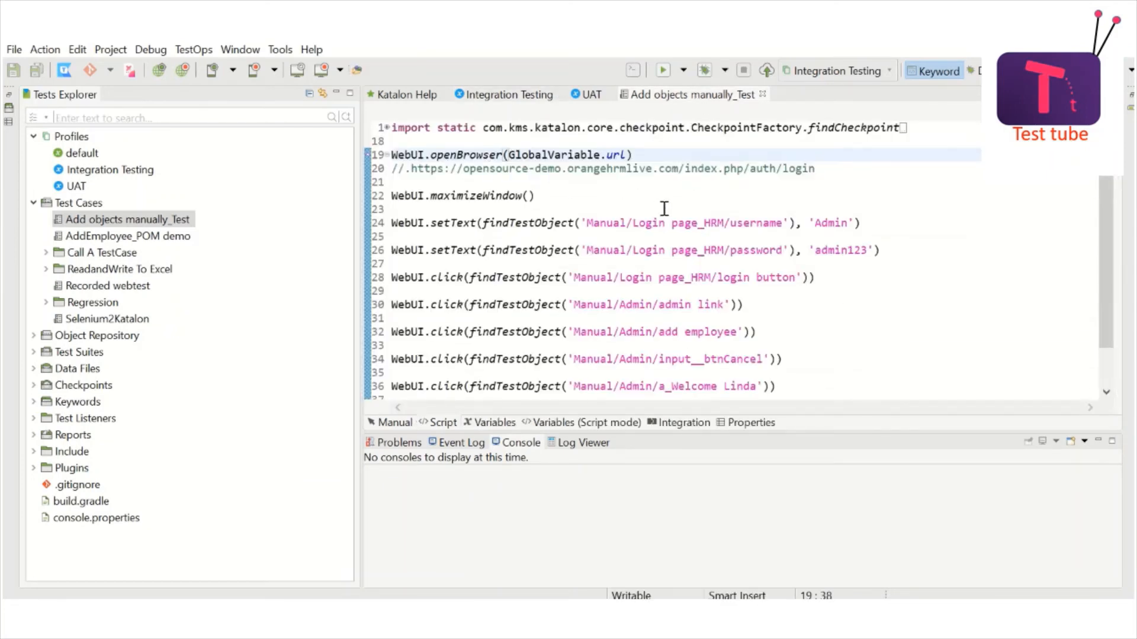
left_click(514, 100)
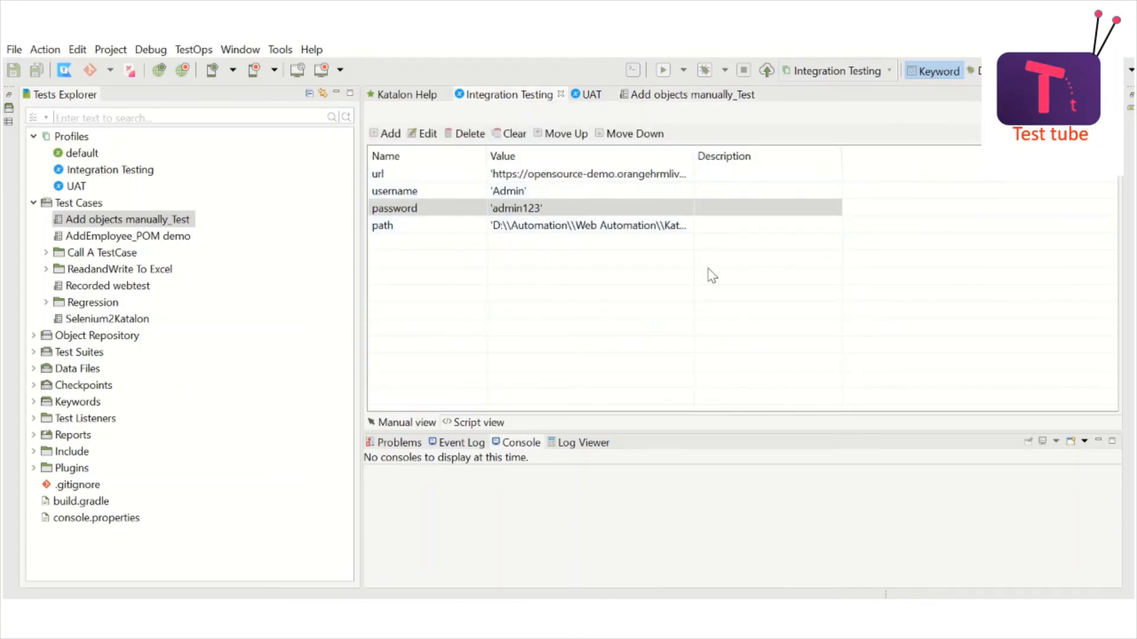
left_click(594, 97)
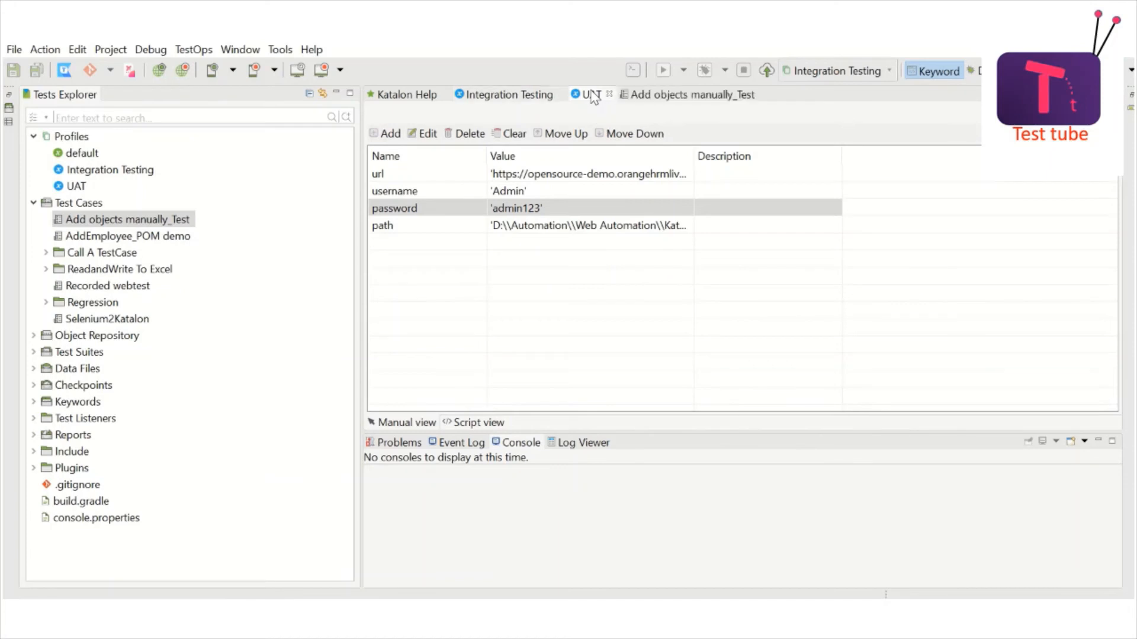
left_click(602, 181)
double_click(602, 180)
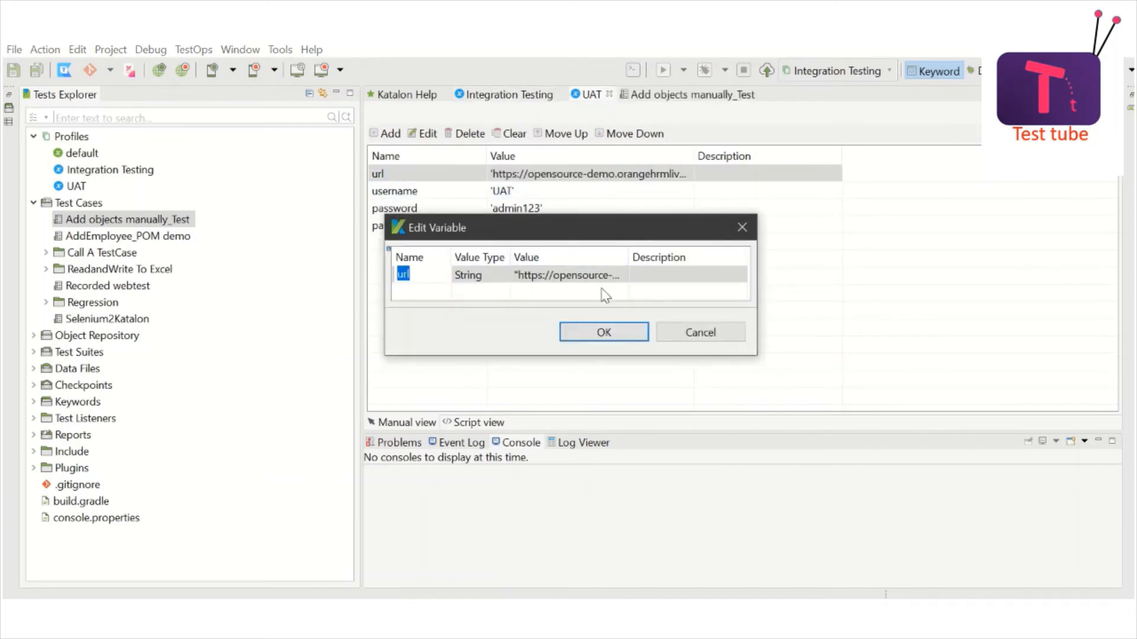
left_click(559, 276)
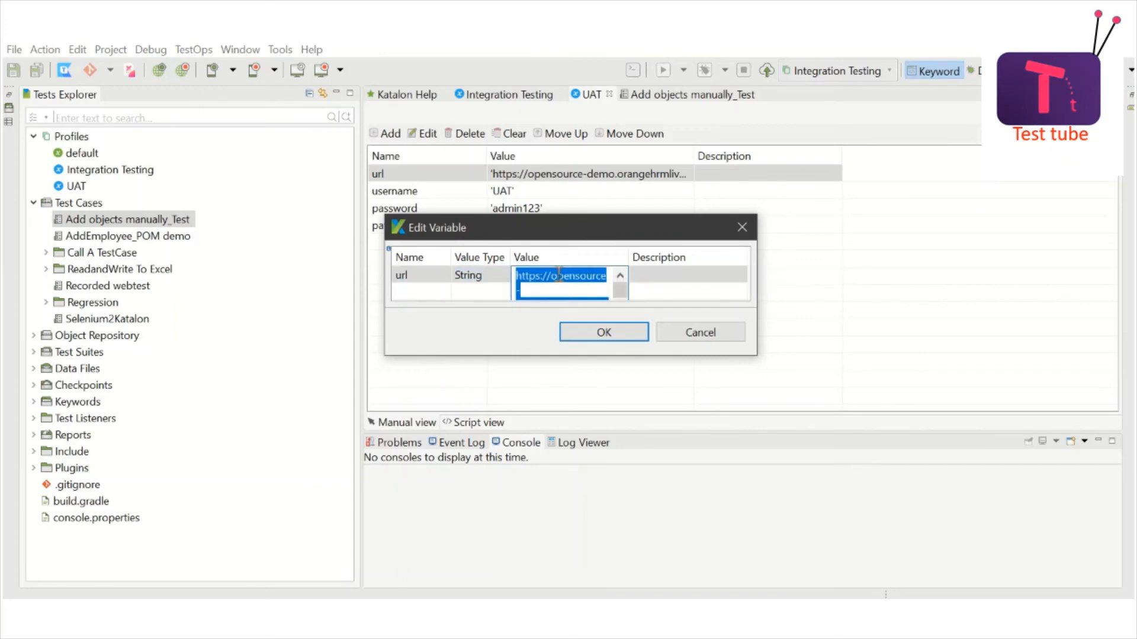
left_click(553, 276)
double_click(553, 275)
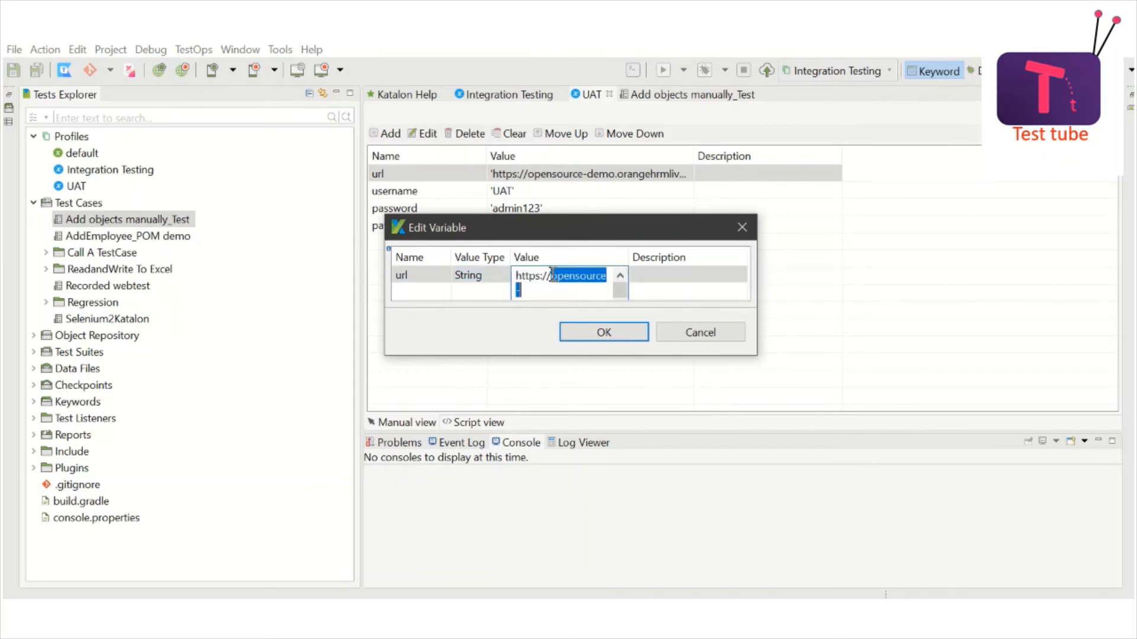
key("shift+Down")
key("shift+Down")
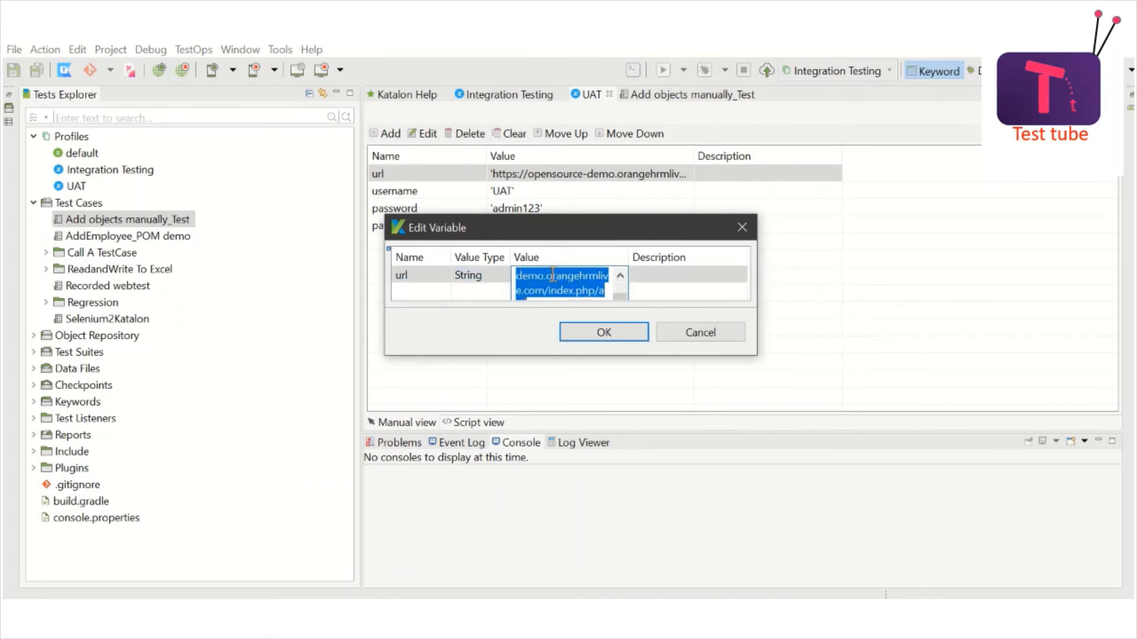
type("goog")
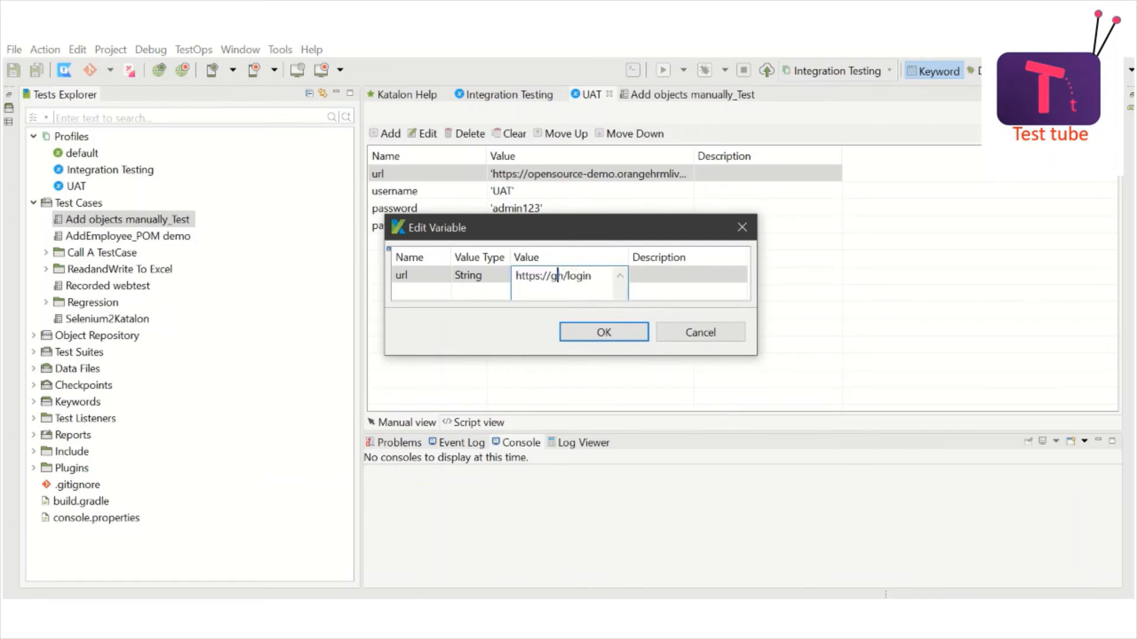
type("le.com")
key("shift+End")
key("Delete")
left_click(604, 331)
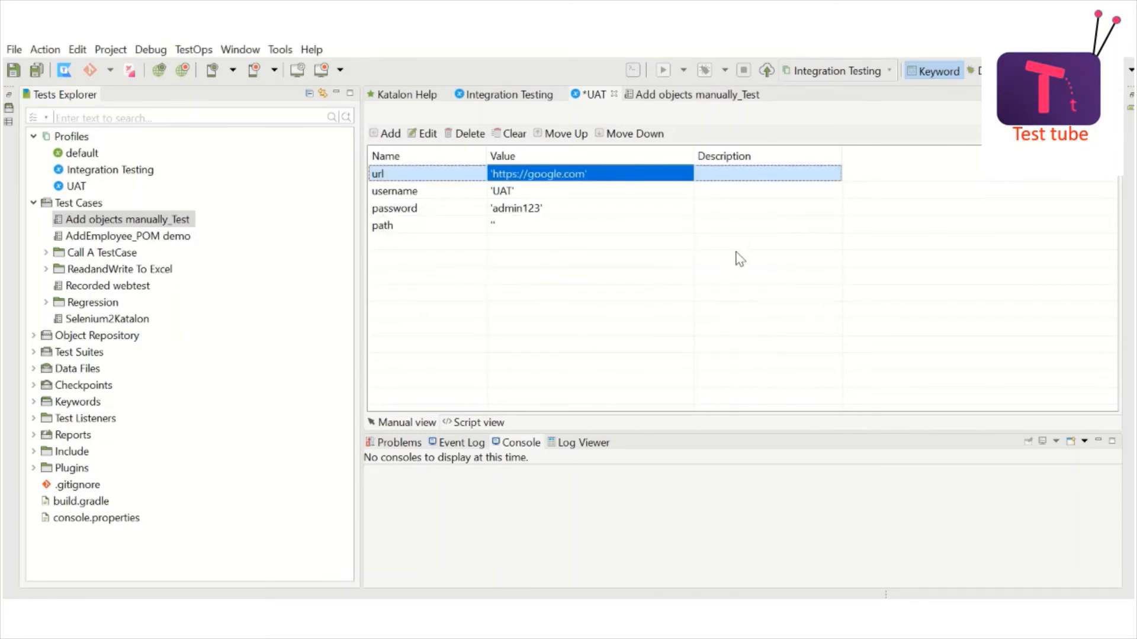
key("ctrl+s")
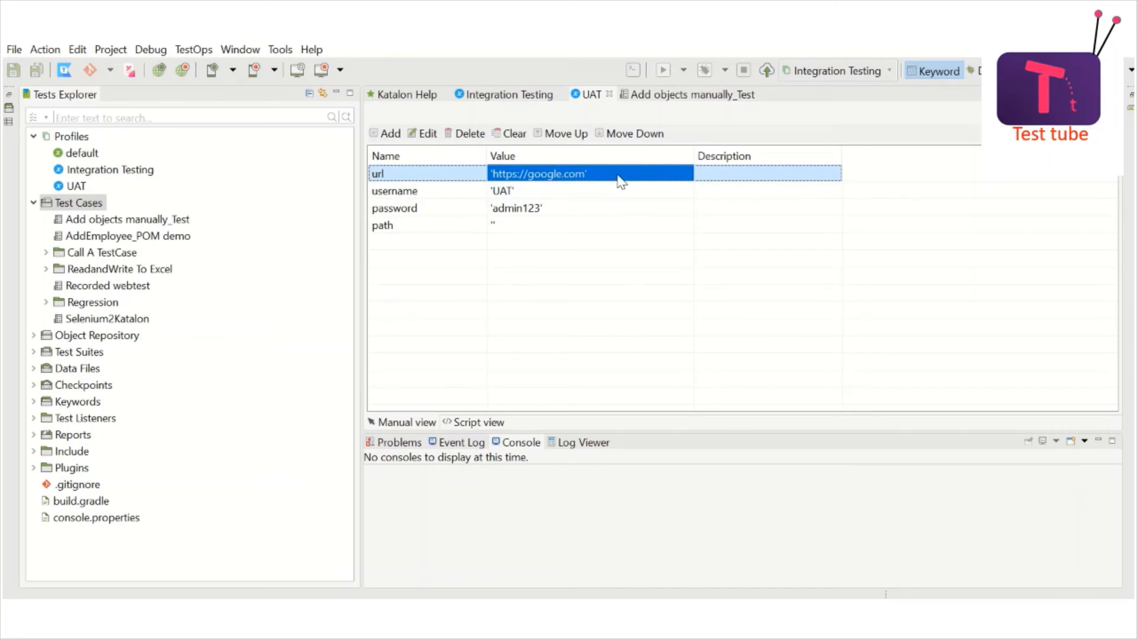
Step: Run Add objects manually_Test with Integration Testing, proceeding past the script error warning
left_click(515, 96)
left_click(595, 97)
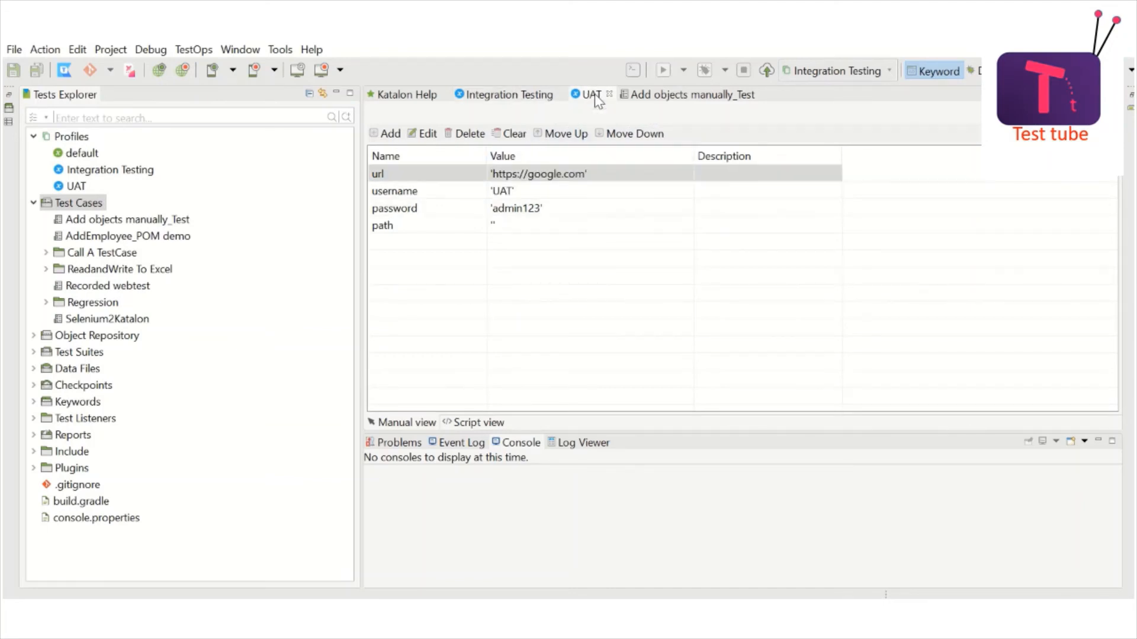
left_click(686, 96)
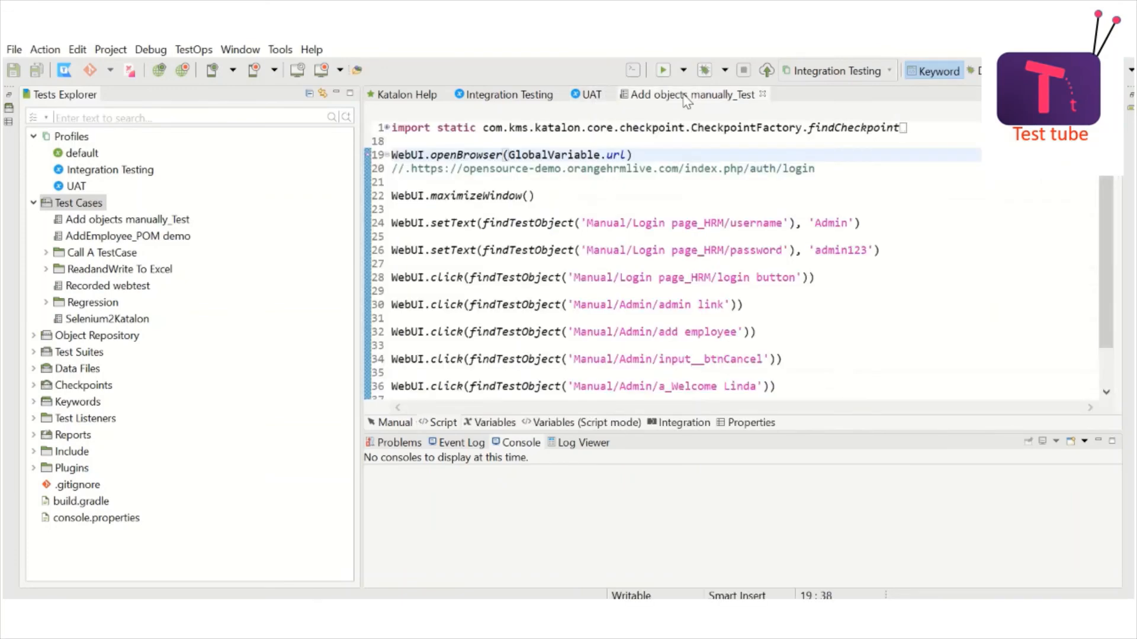
left_click(766, 211)
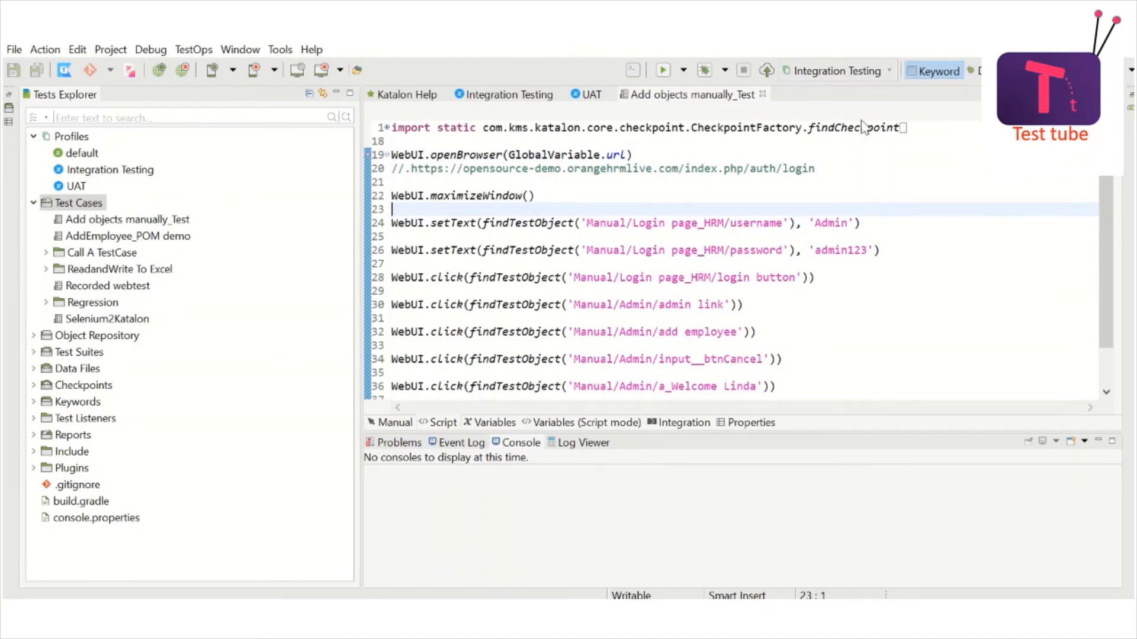
left_click(663, 70)
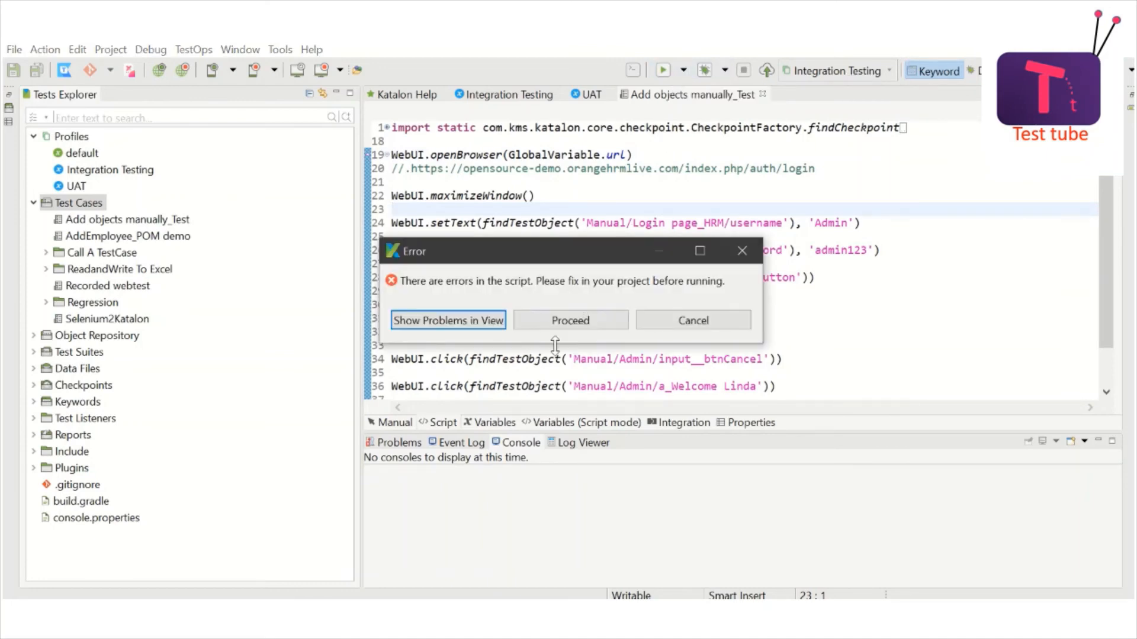
left_click(554, 320)
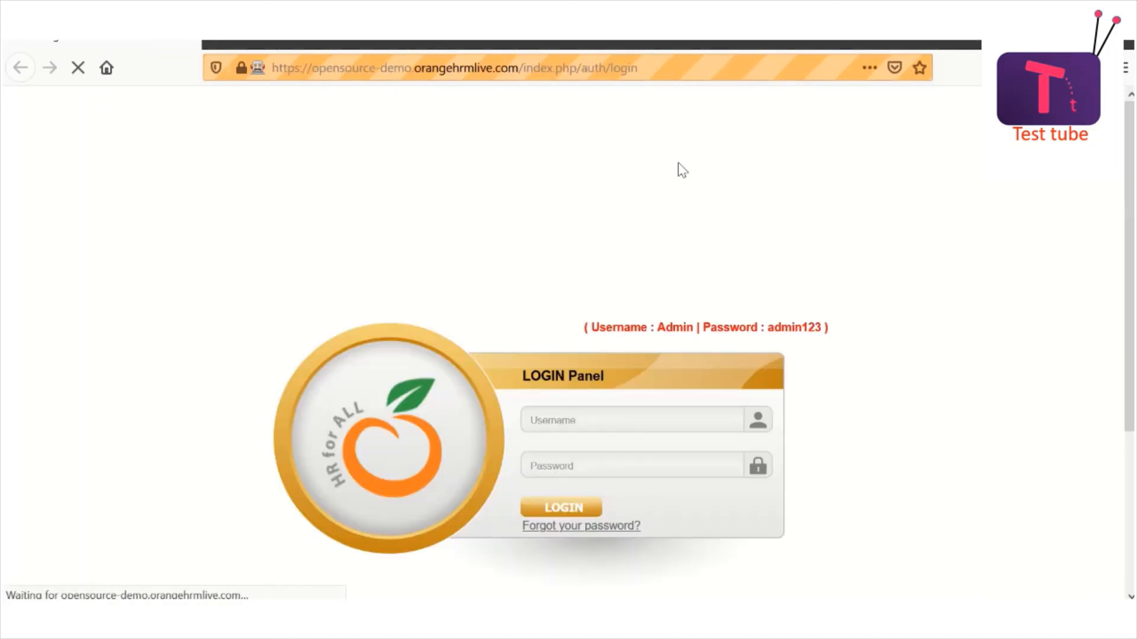
Step: Log in to OrangeHRM with the admin credentials, open System Users, and return to Katalon's passed log
type("Admin")
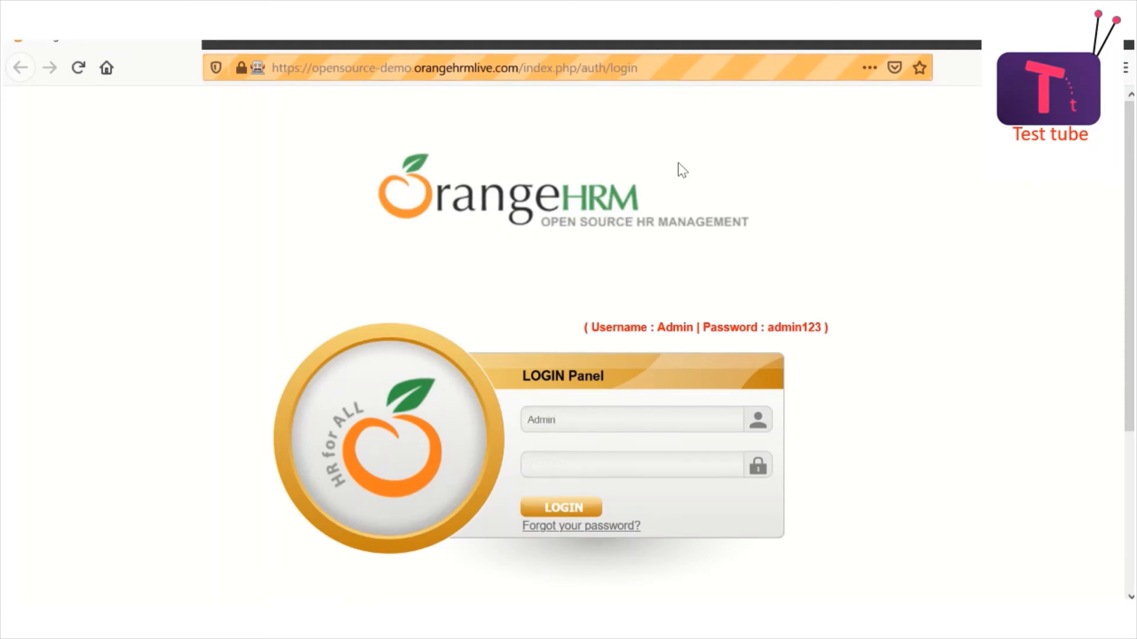
key("Tab")
type("admin123")
key("Return")
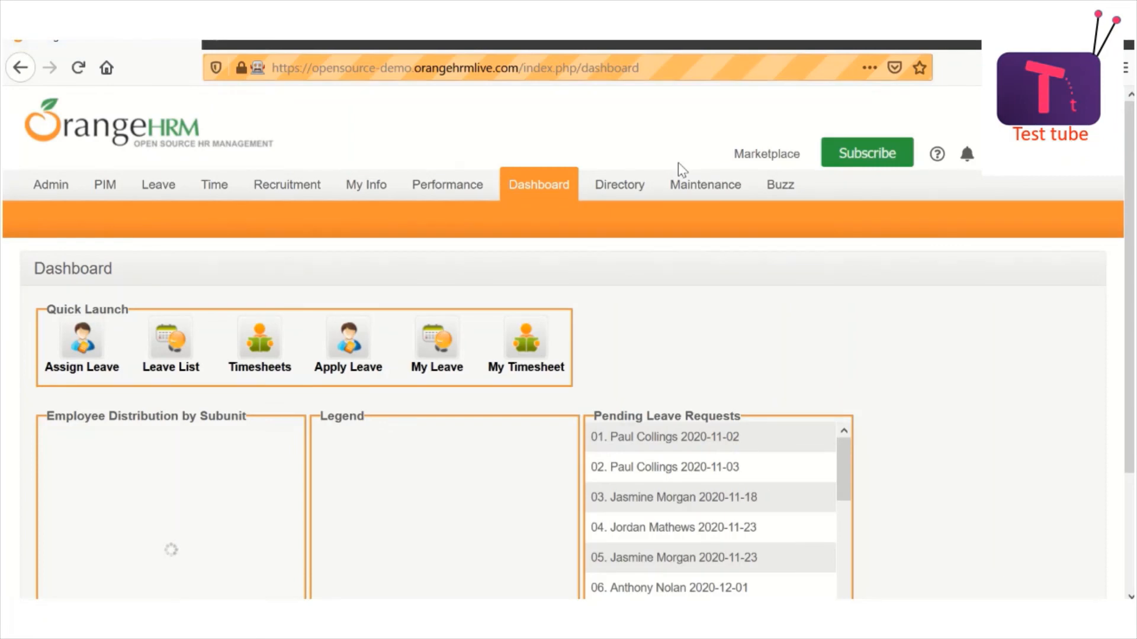
left_click(679, 170)
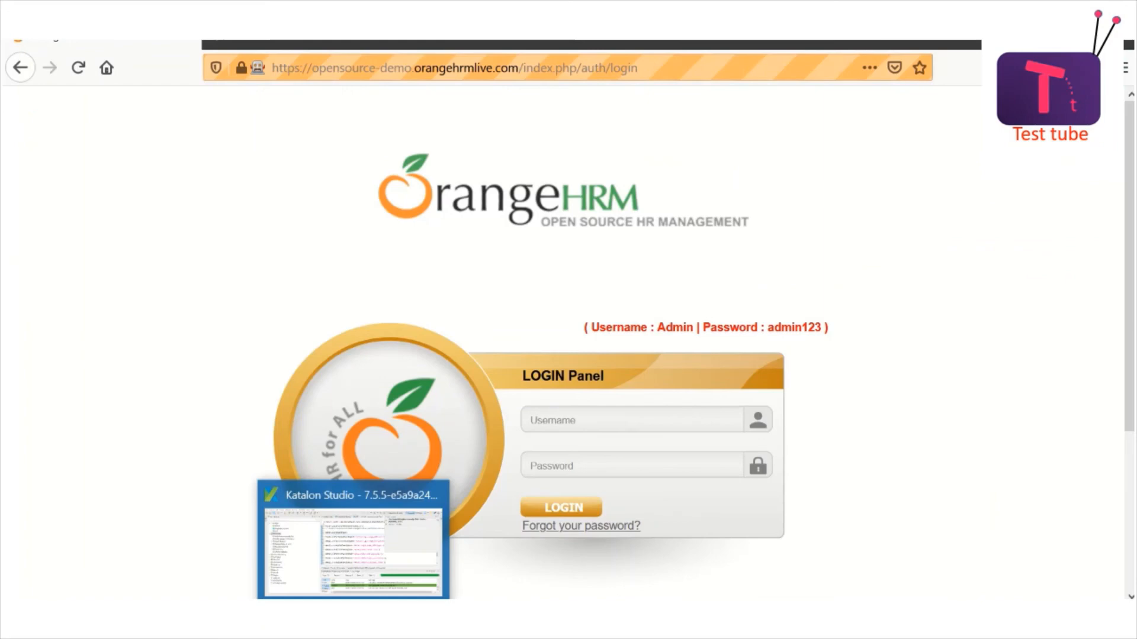
left_click(353, 618)
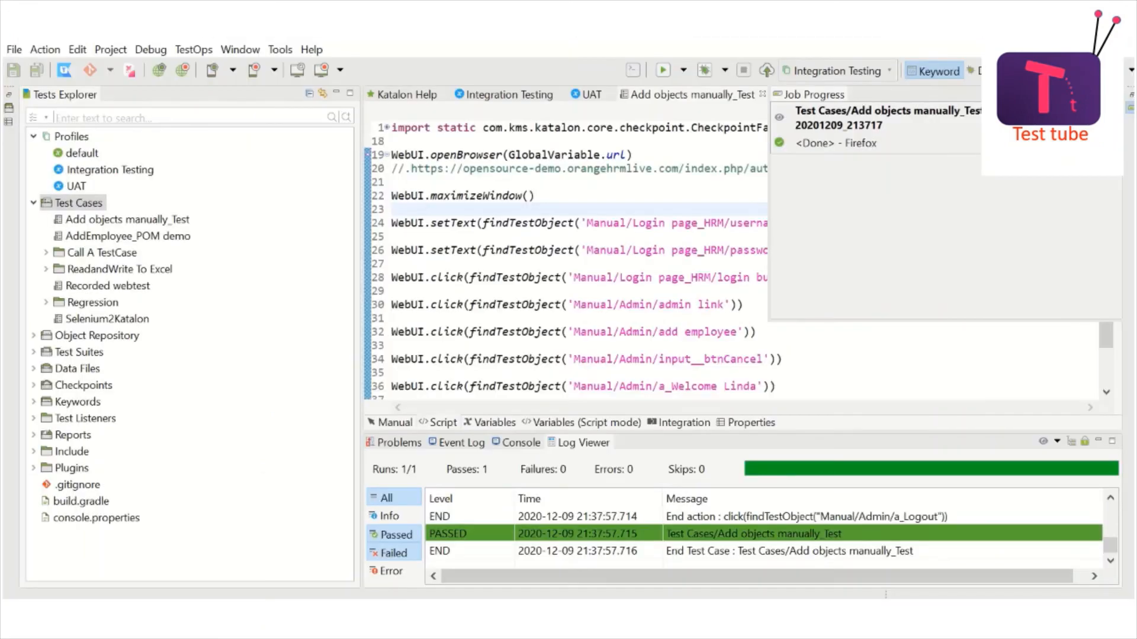
Step: Dismiss Job Progress, switch the execution profile to UAT and run the test case
left_click(667, 236)
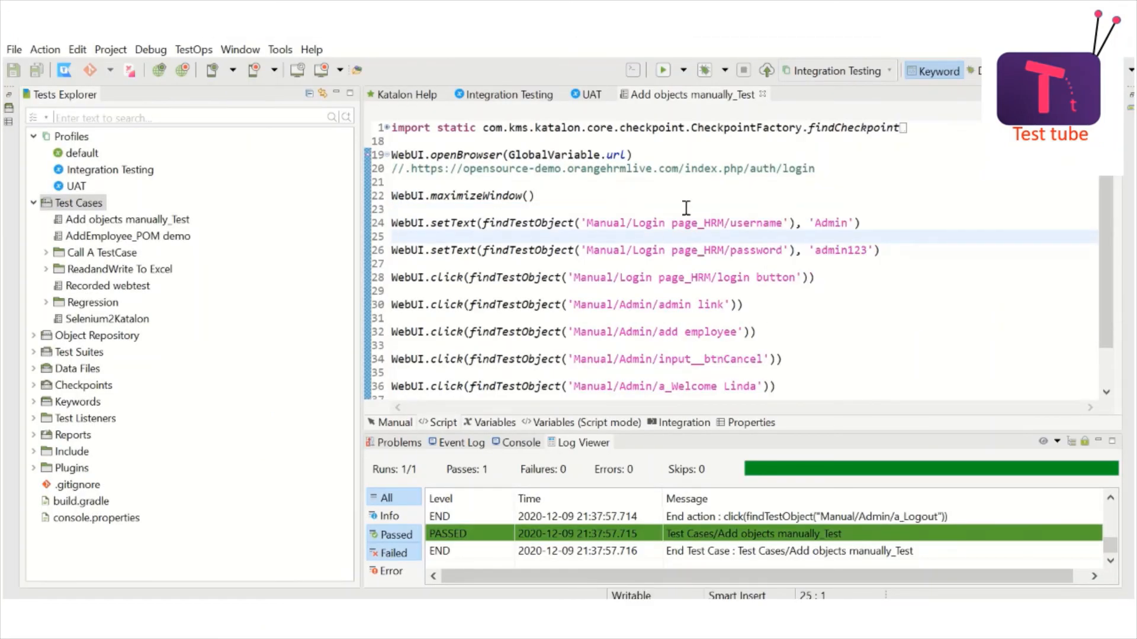
left_click(707, 178)
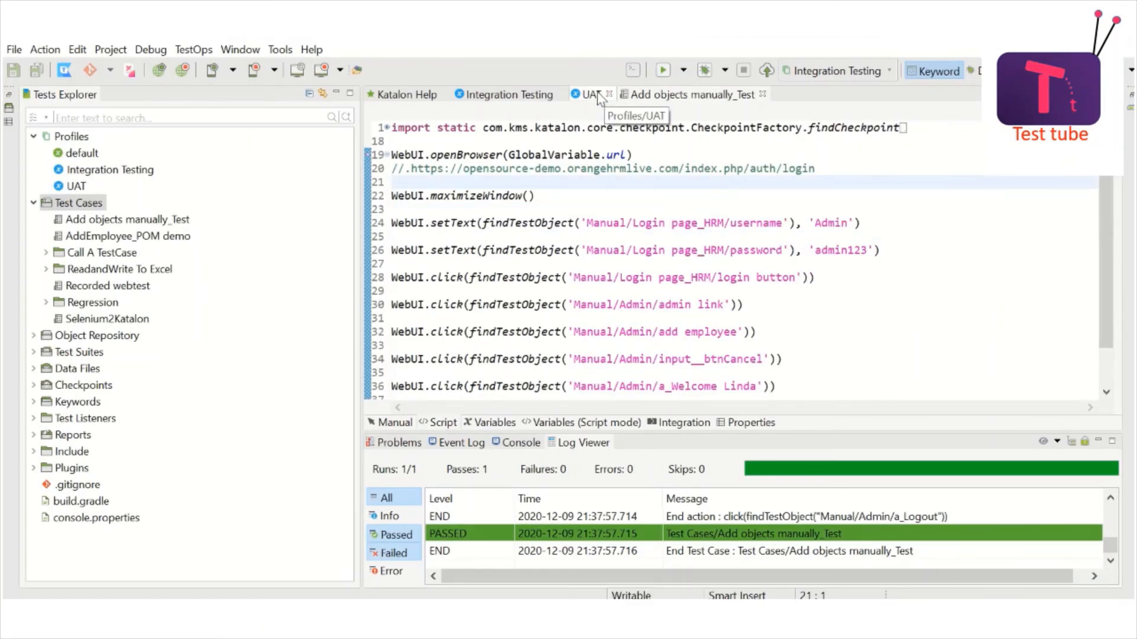
left_click(889, 70)
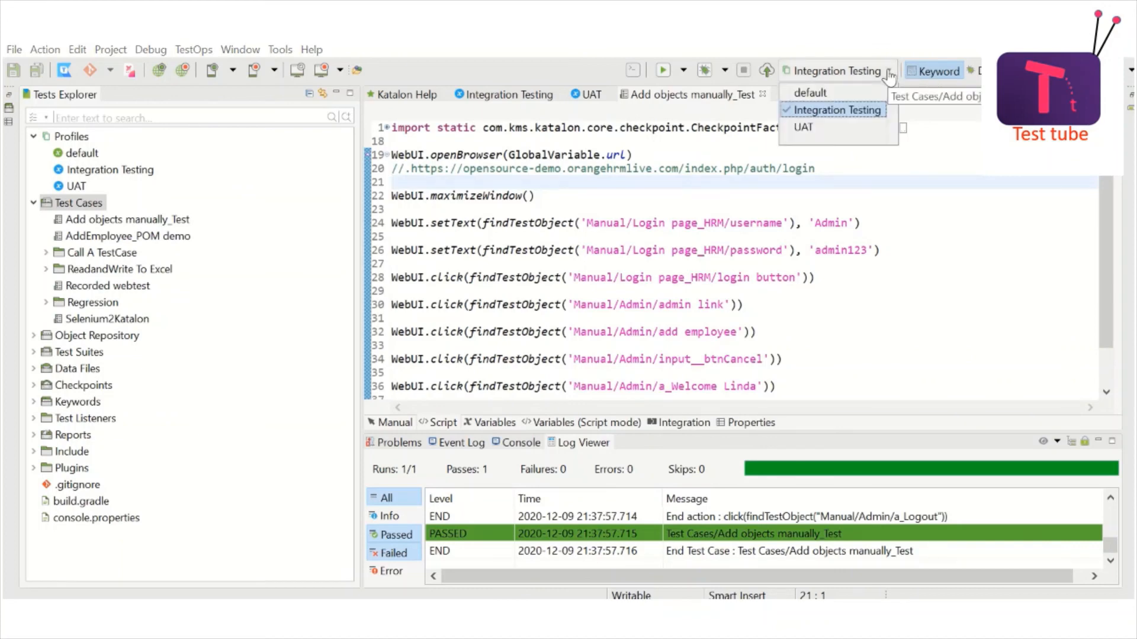
left_click(804, 128)
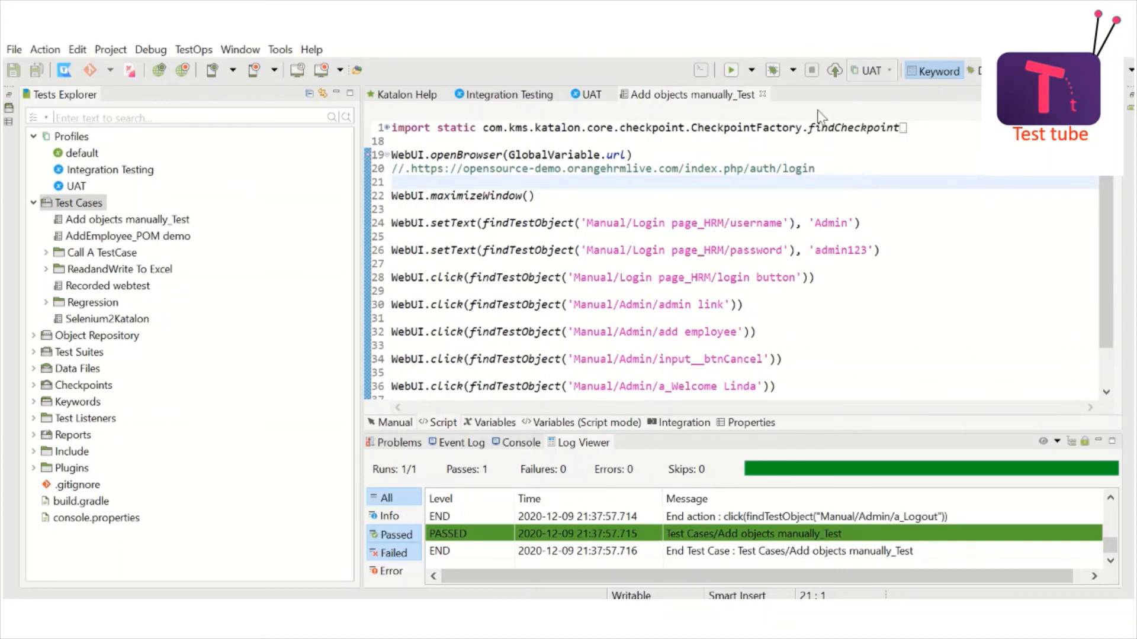
left_click(729, 72)
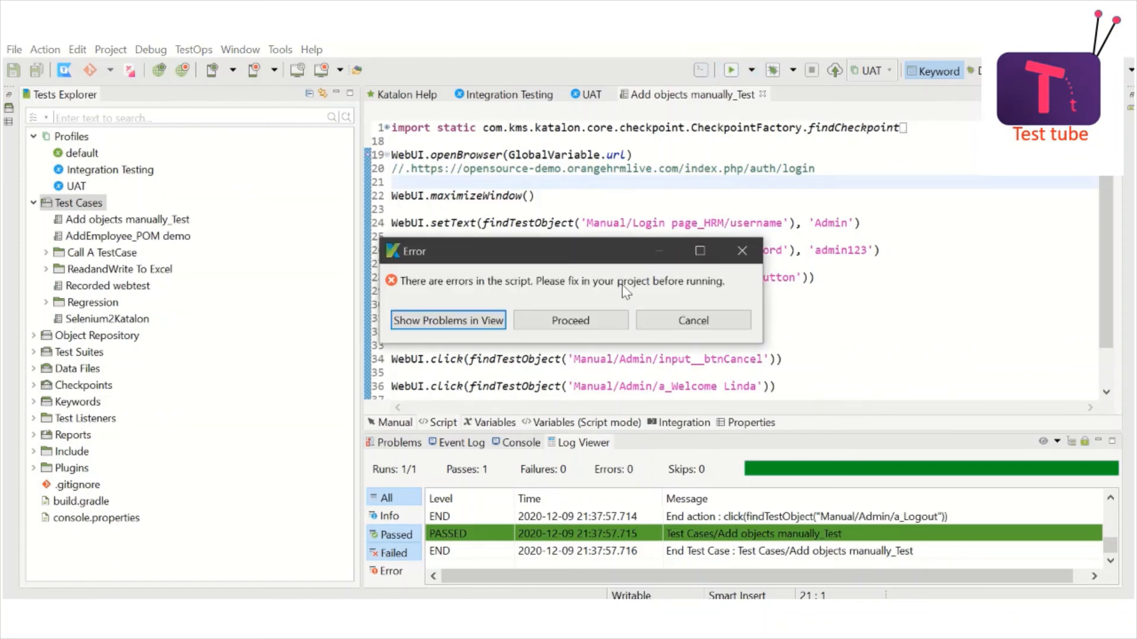
Step: Proceed past the script-errors warning so the test runs on Firefox under UAT
left_click(598, 323)
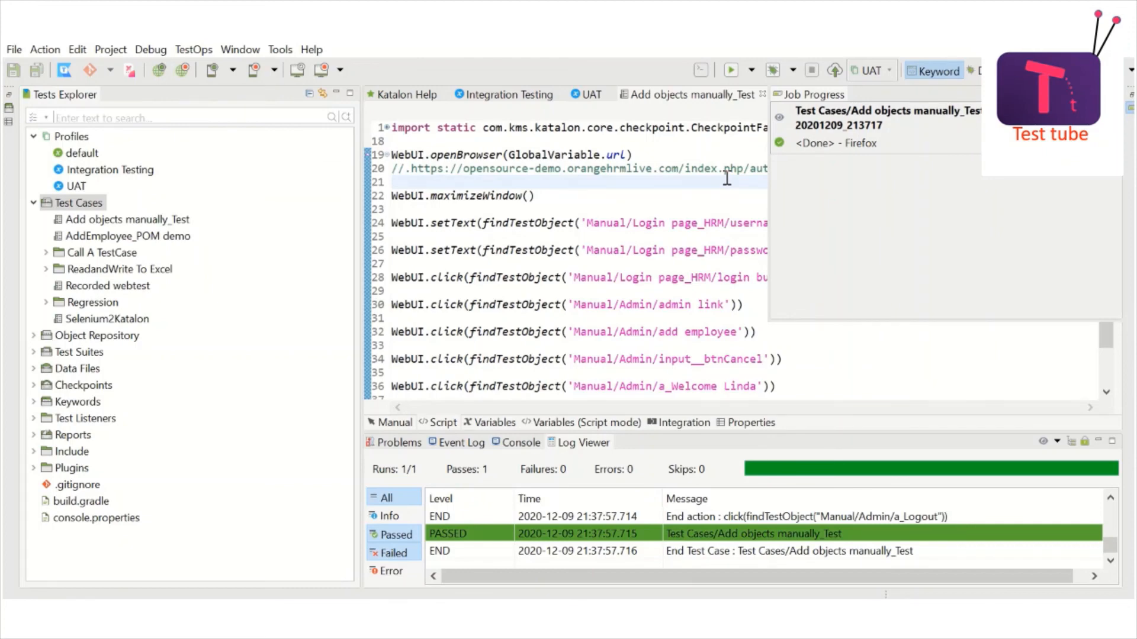
key("ctrl+shift+a")
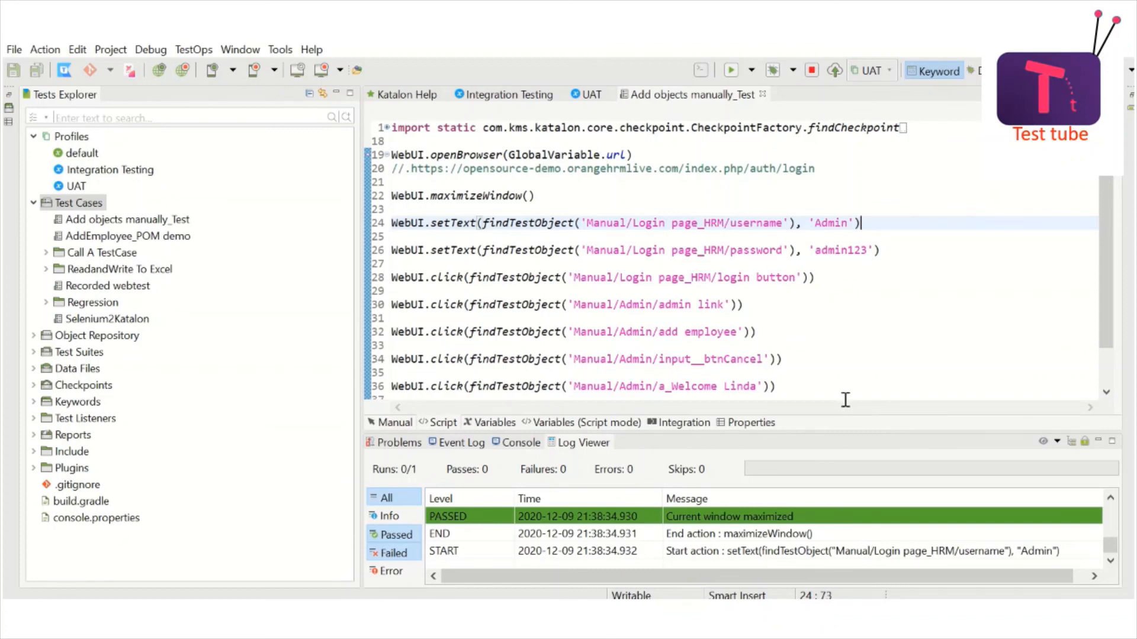
Step: Stop the running UAT test
left_click(811, 71)
left_click(860, 182)
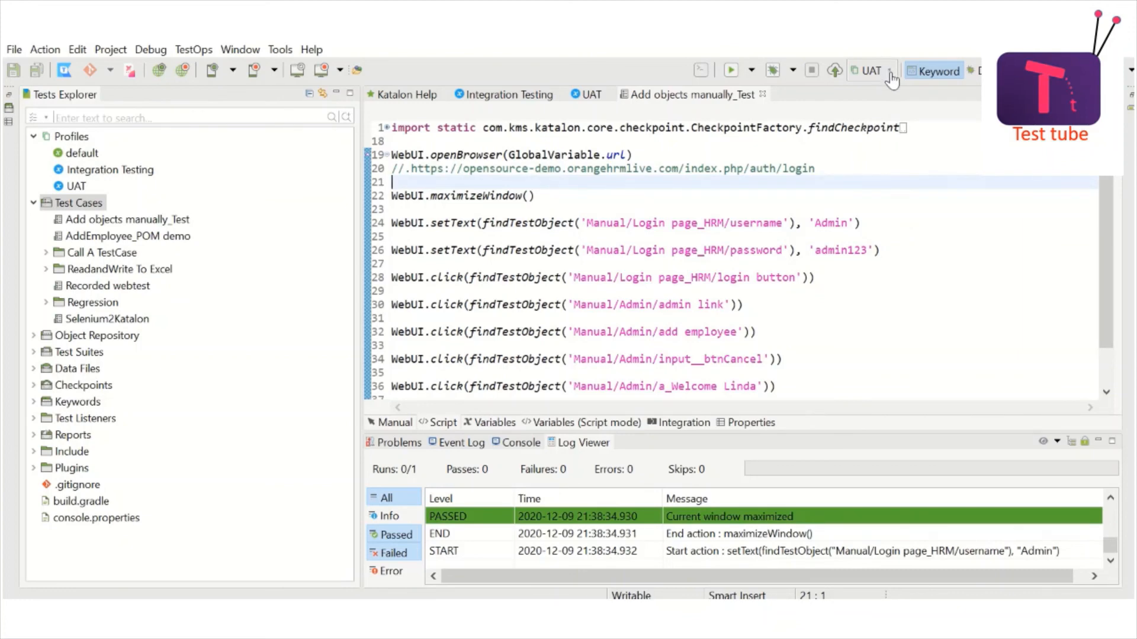
left_click(663, 156)
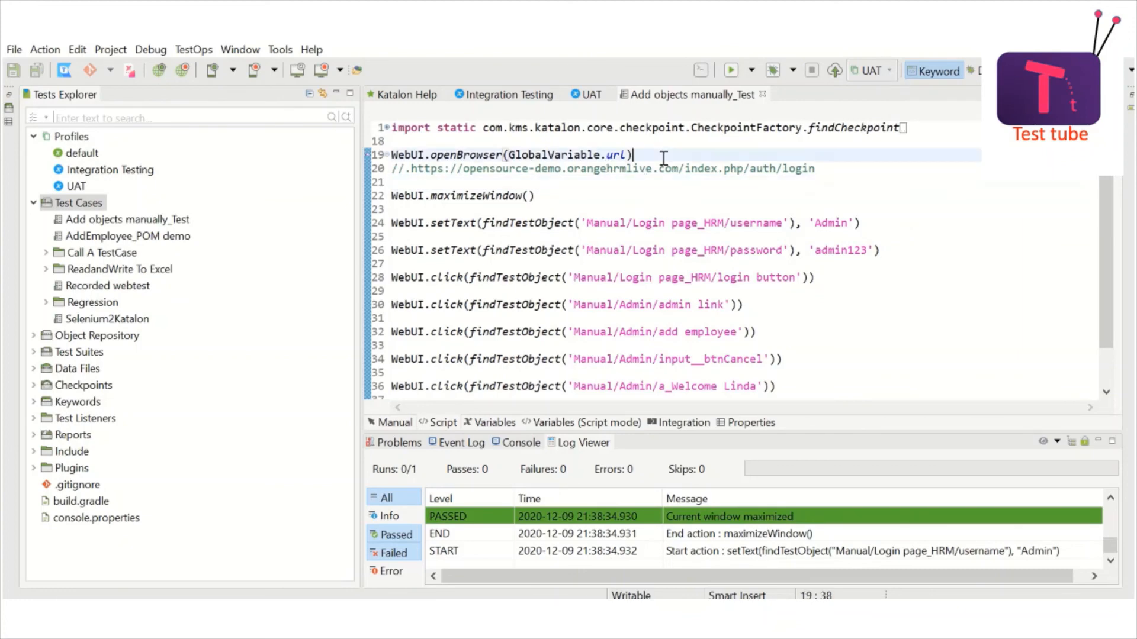
Step: Switch the execution profile back to Integration Testing
left_click(888, 76)
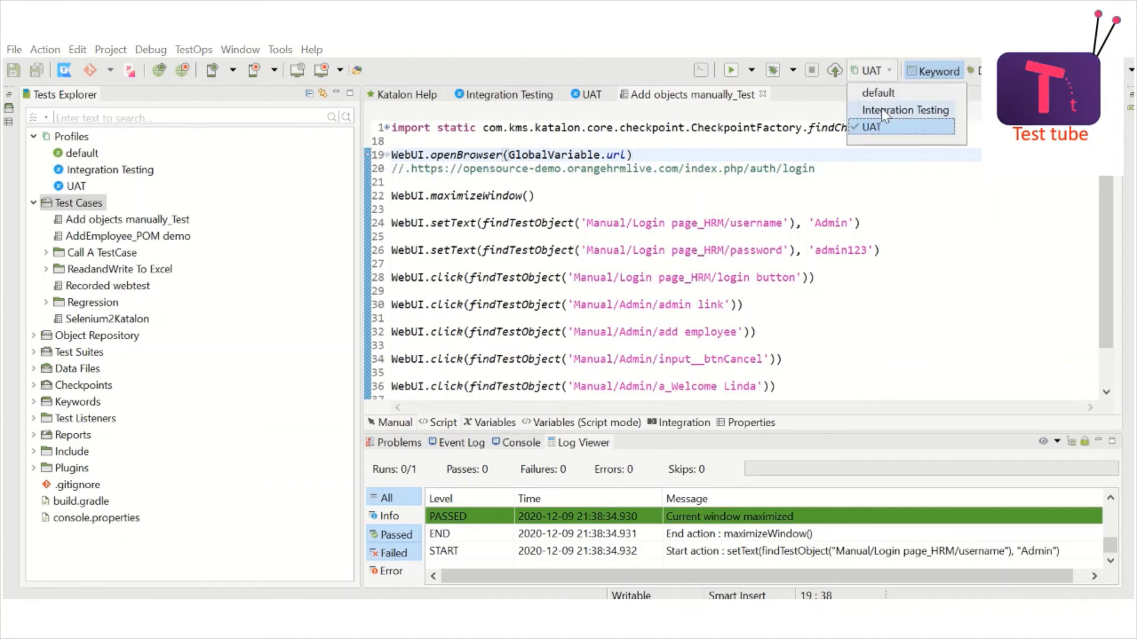
left_click(886, 111)
left_click(793, 190)
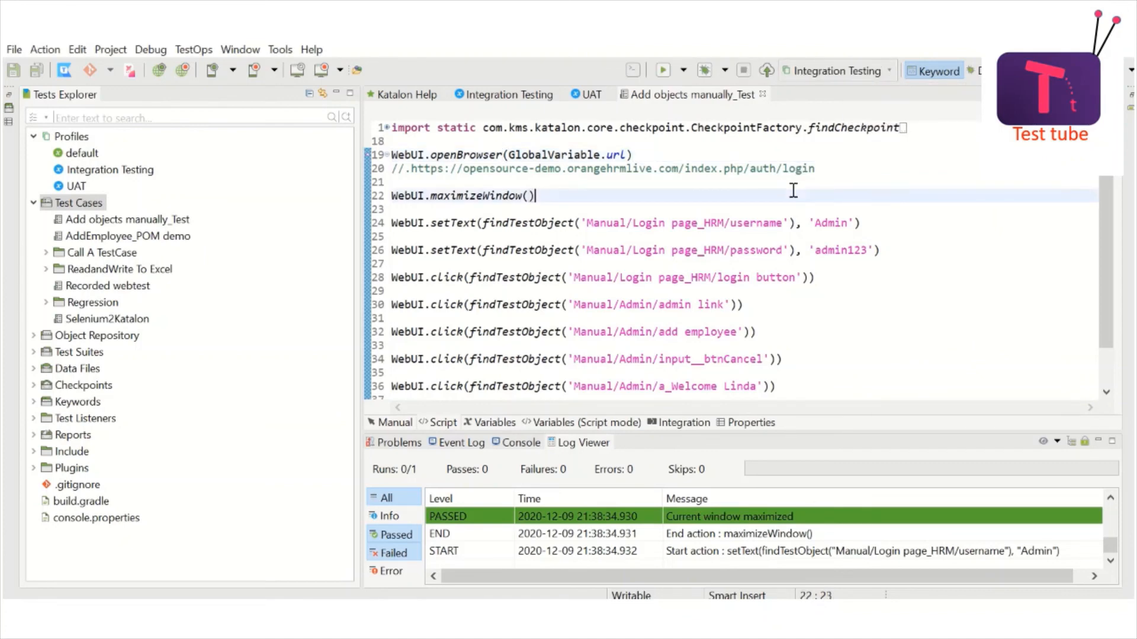